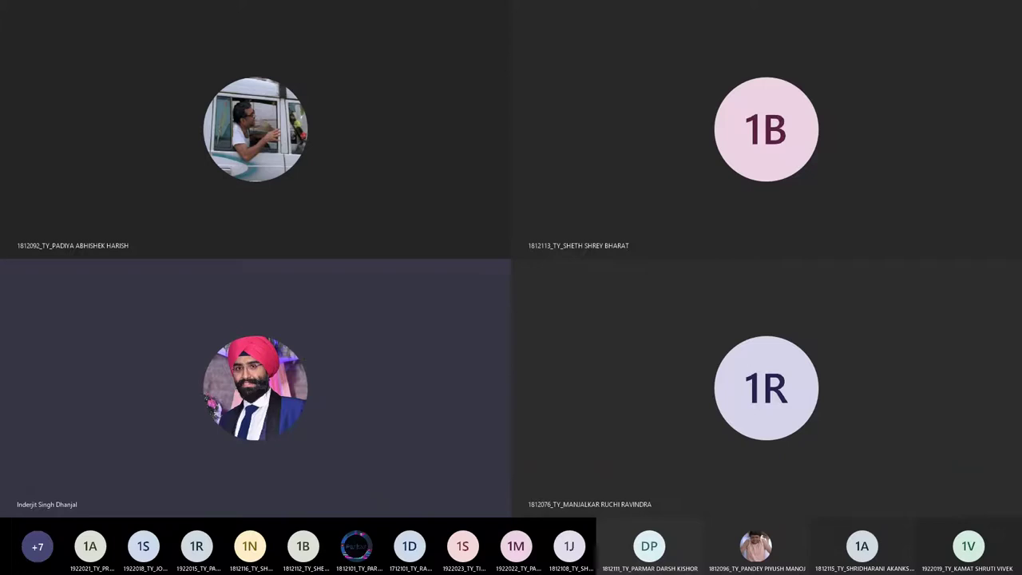
Scroll up to show the shared Lecture 32a notes and PWM waveform PDFs.
scroll(297, 210, up, 4)
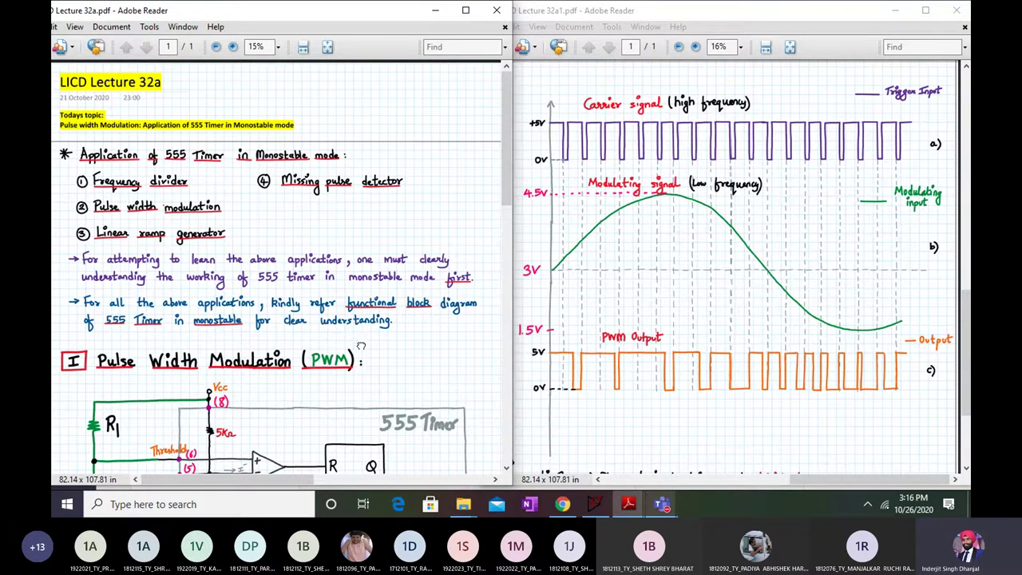
Scroll the Lecture 32a notes down to fig 1.b, the 555 PWM diagram with 1 kHz carrier.
scroll(361, 346, down, 1)
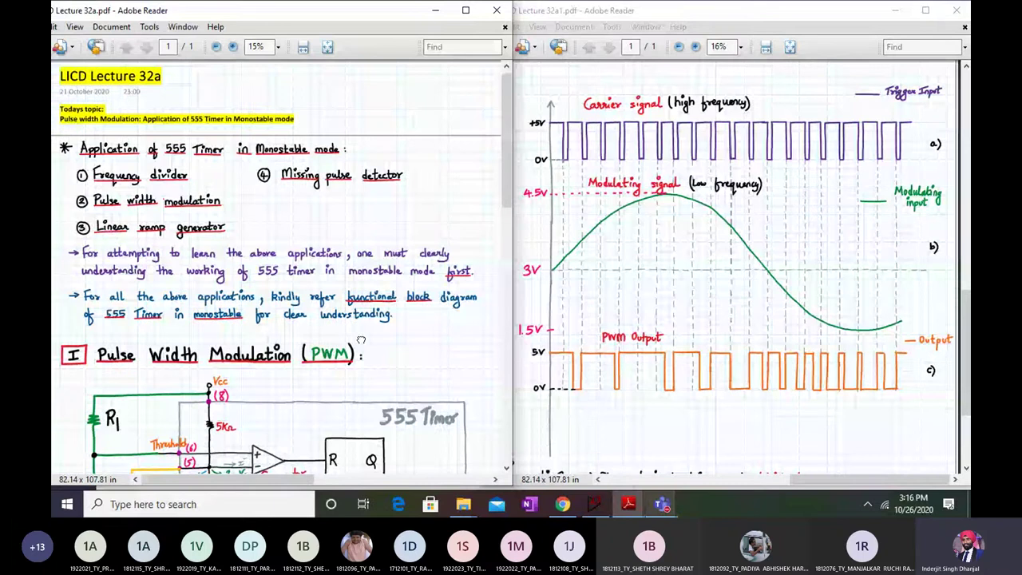
scroll(359, 319, down, 5)
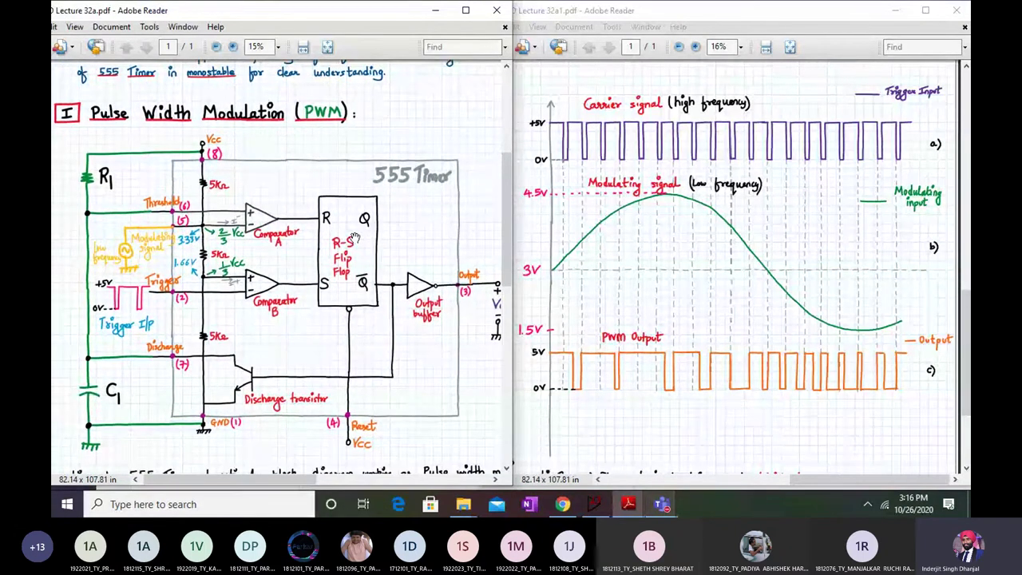
drag(423, 138, 411, 139)
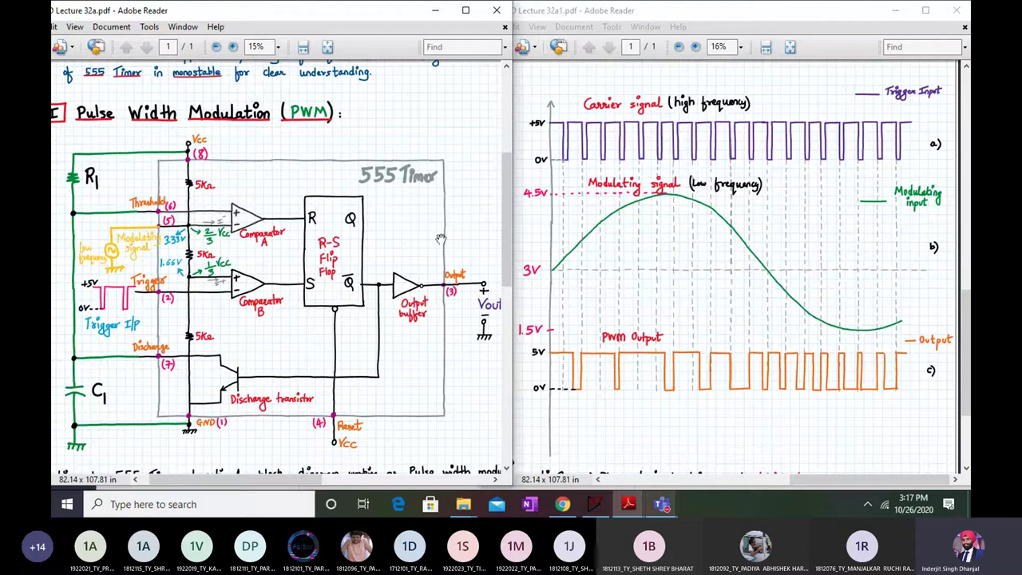
scroll(127, 273, right, 5)
Scroll right to centre the fig 1.b 555 PWM circuit with R1 and C1.
scroll(127, 274, right, 1)
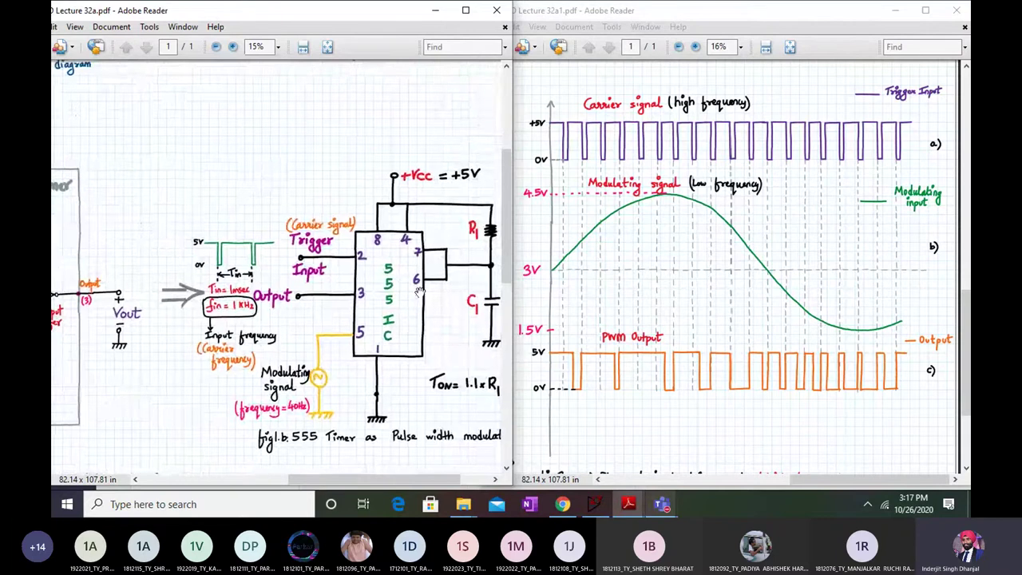
scroll(403, 285, right, 3)
scroll(404, 285, down, 1)
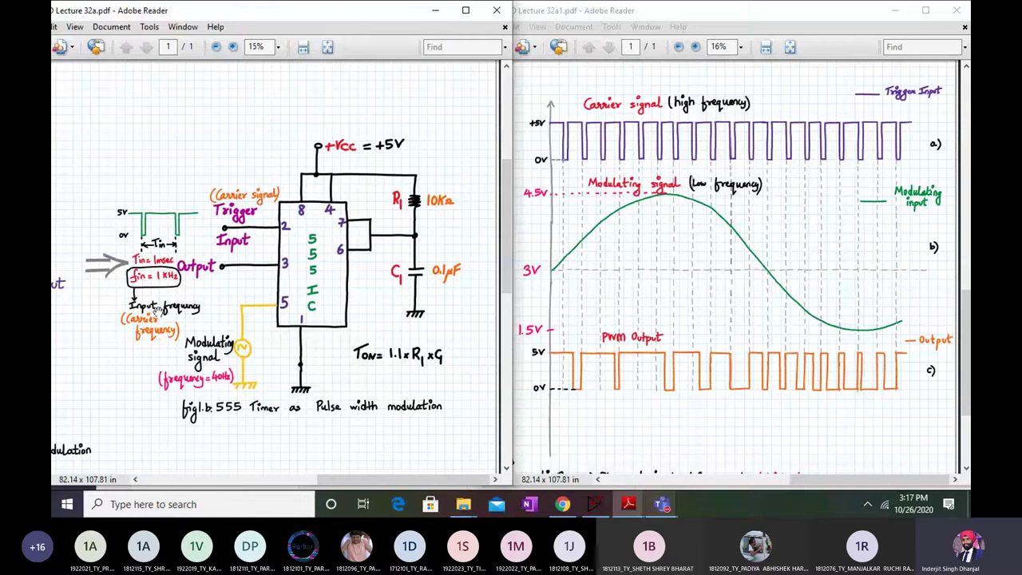
drag(159, 312, 177, 304)
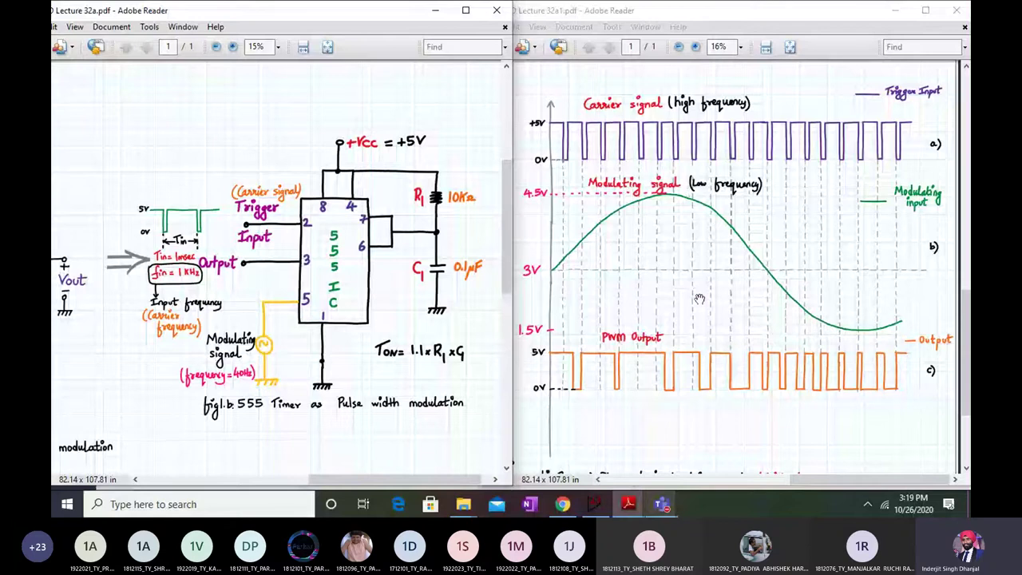
Pan back to the 555 block diagram and zoom to 25% on comparators A and B.
drag(200, 298, 473, 301)
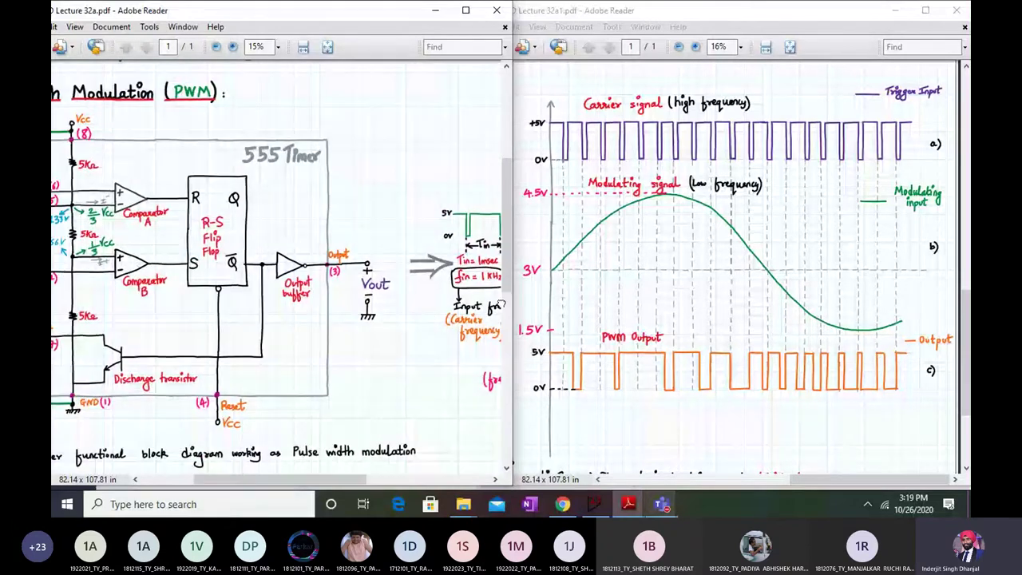
drag(137, 228, 285, 222)
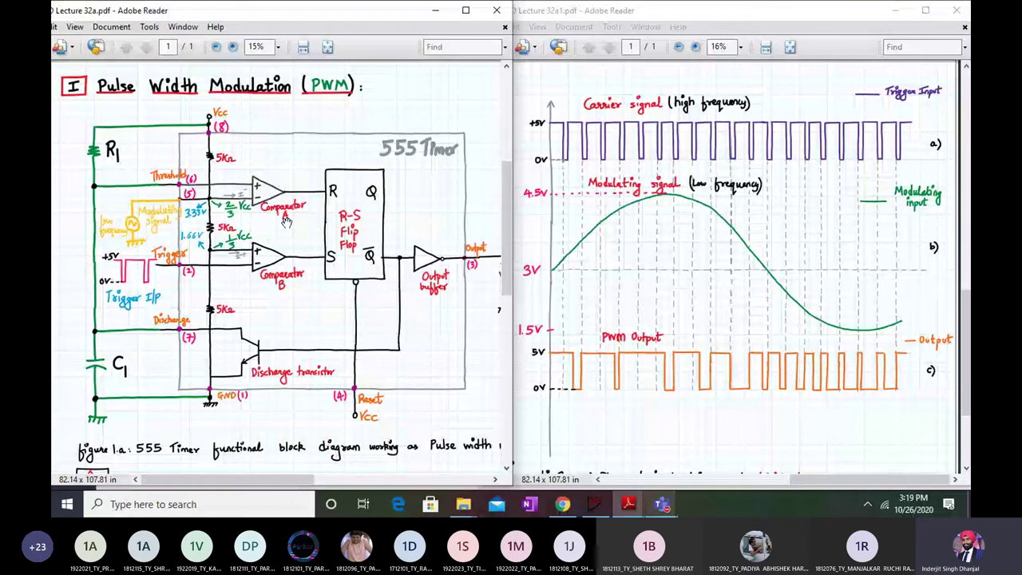
drag(276, 238, 267, 273)
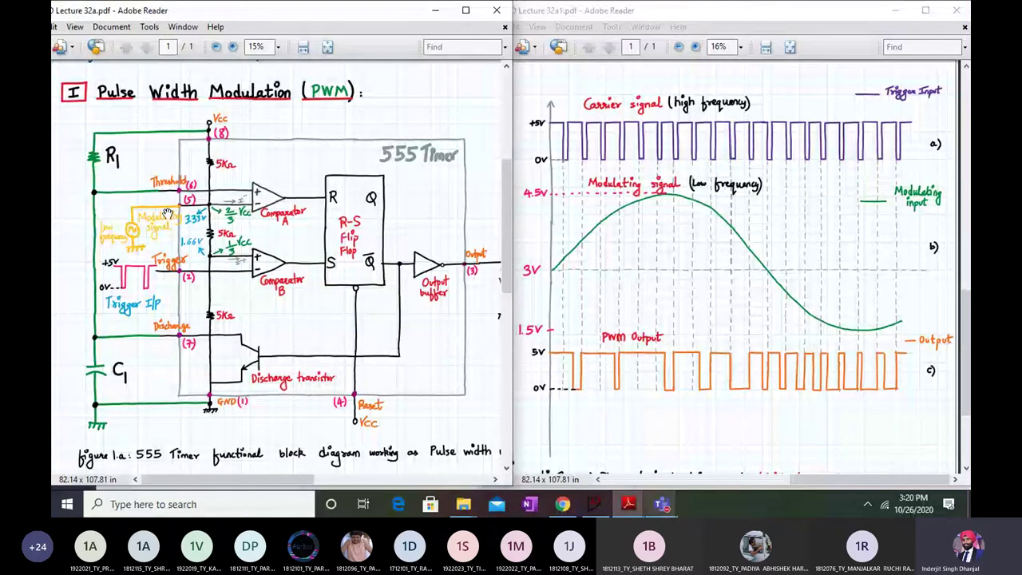
scroll(239, 206, up, 1)
scroll(311, 199, down, 1)
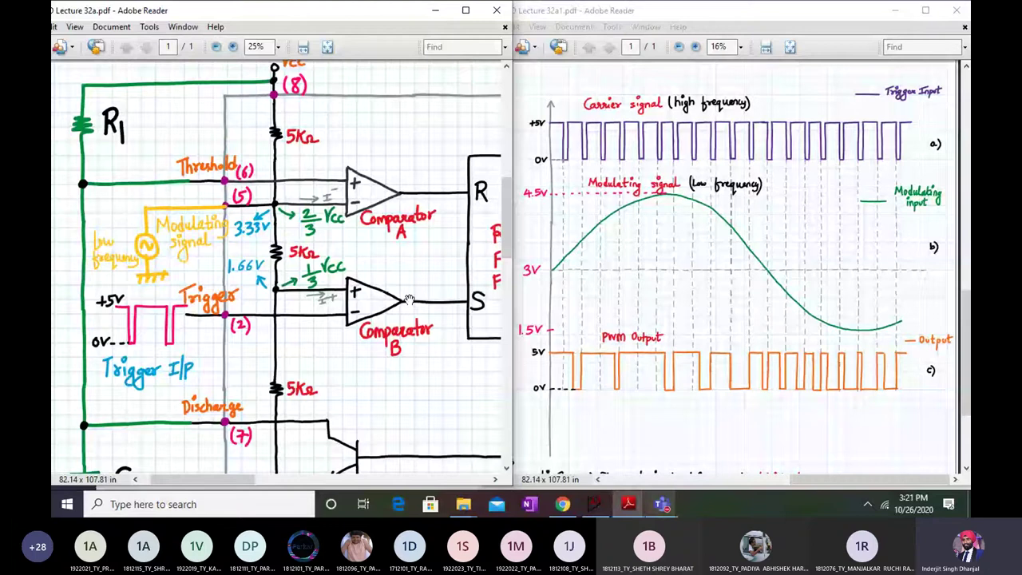
Zoom out and back in, then pan to show the R-S Flip Flop beside the comparators.
scroll(408, 298, down, 2)
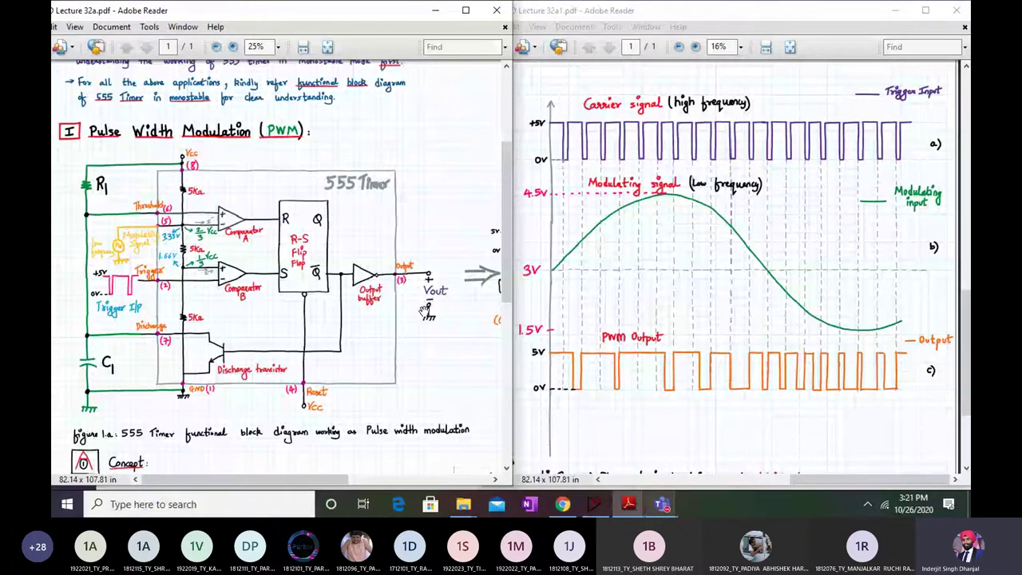
scroll(426, 311, up, 2)
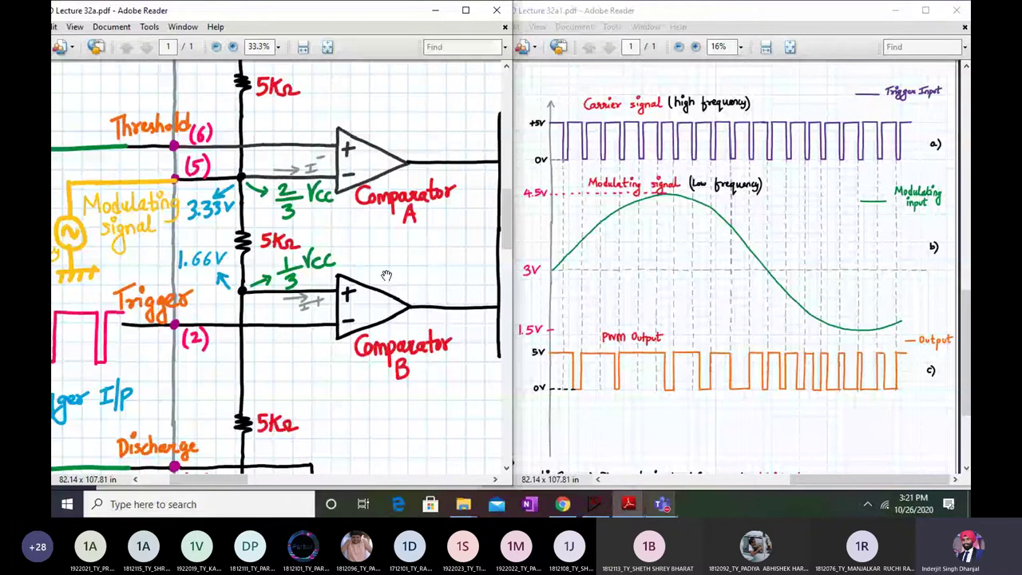
scroll(385, 274, down, 1)
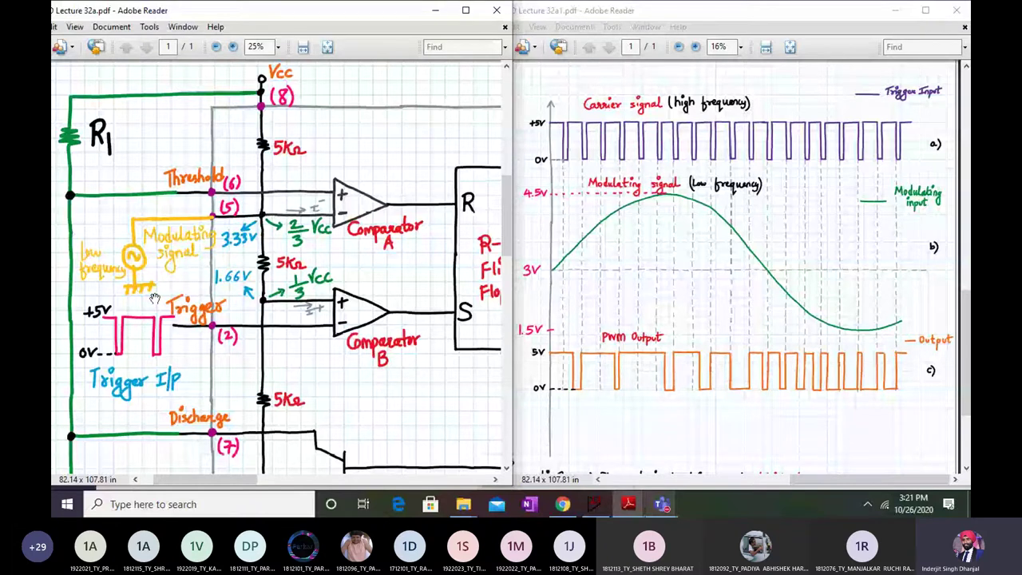
mouse_move(448, 276)
mouse_down()
mouse_move(379, 272)
mouse_move(443, 284)
mouse_move(466, 270)
mouse_up()
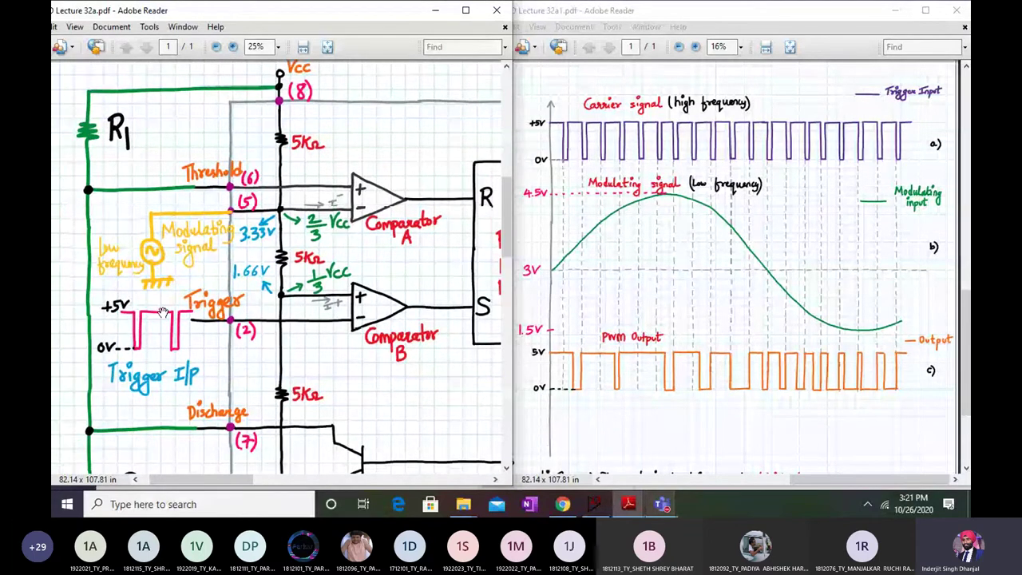
drag(433, 213, 394, 208)
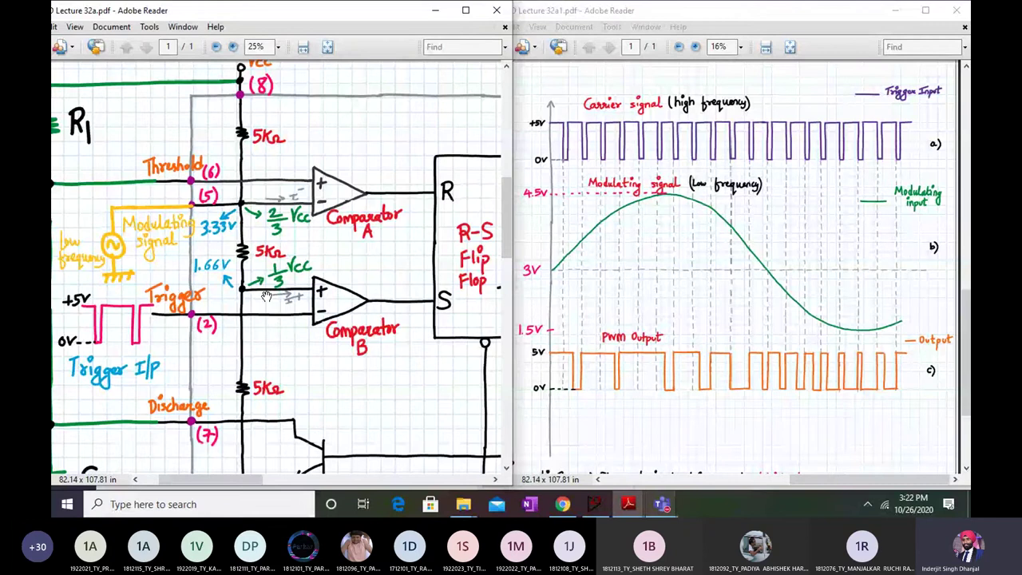
Pan the 555 diagram higher and set the notes zoom to 20%, then back to 25%.
scroll(265, 296, down, 2)
scroll(251, 281, up, 1)
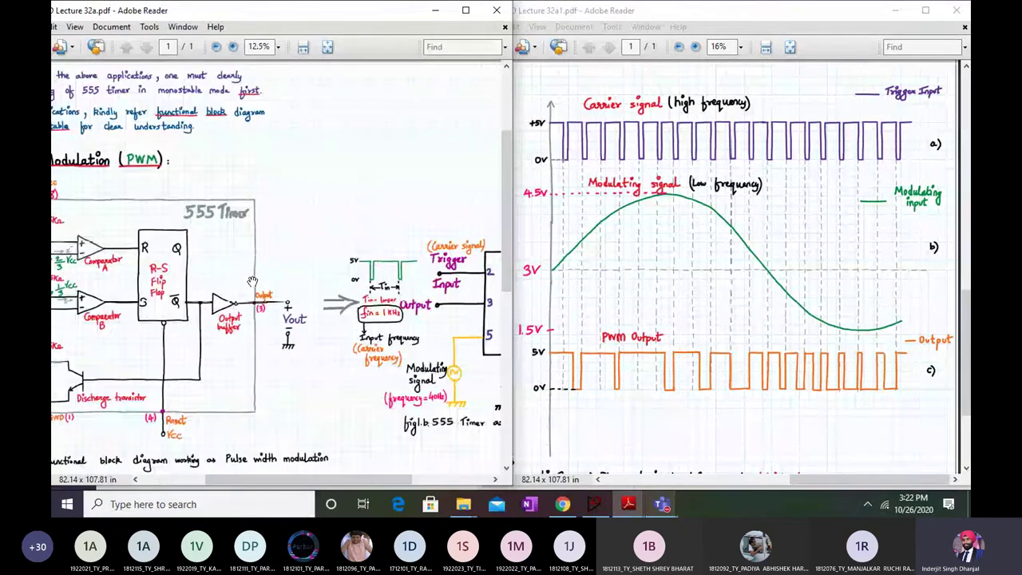
drag(183, 328, 242, 242)
scroll(242, 242, down, 5)
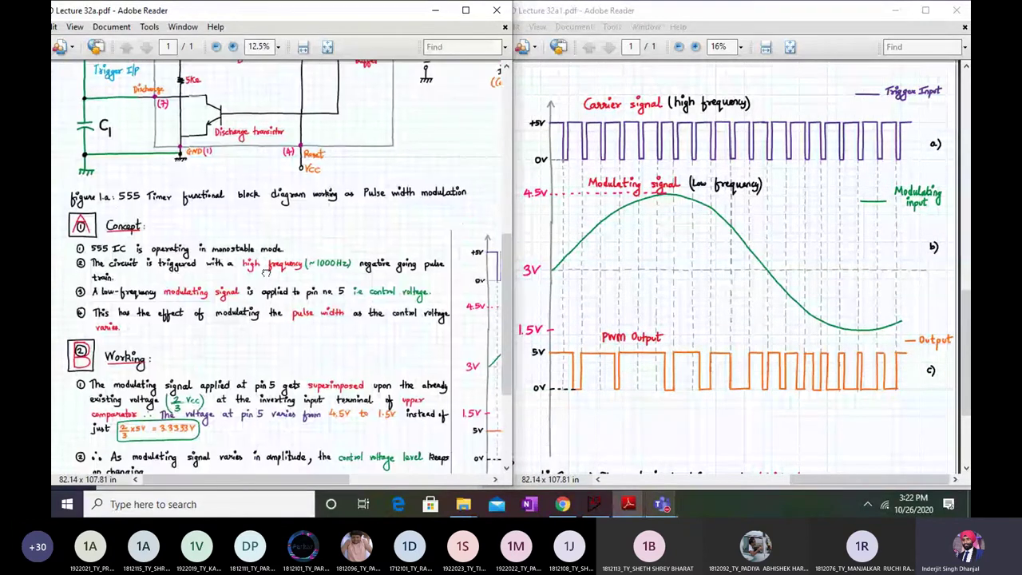
scroll(235, 232, up, 1)
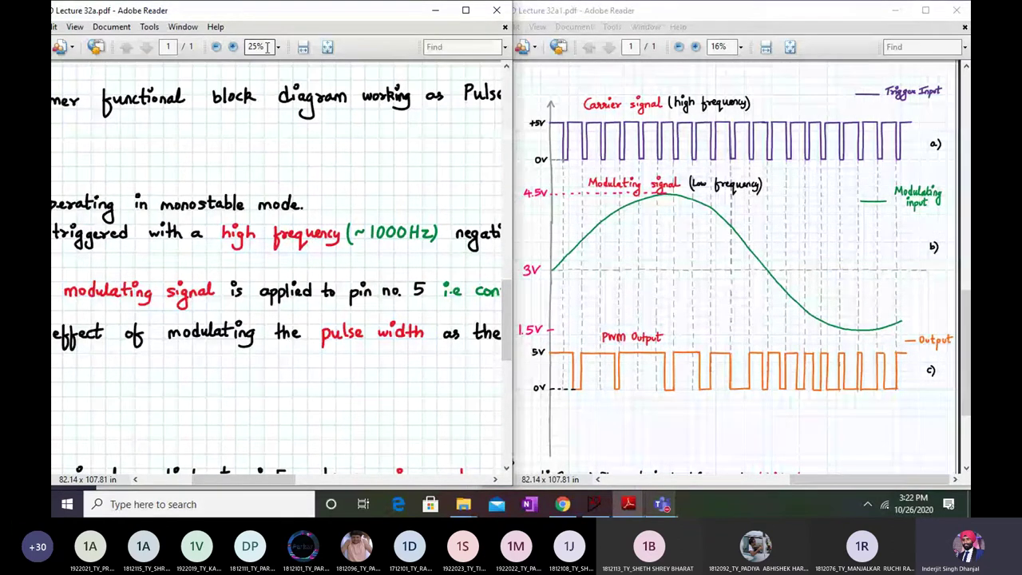
click(267, 47)
text(20)
key(Return)
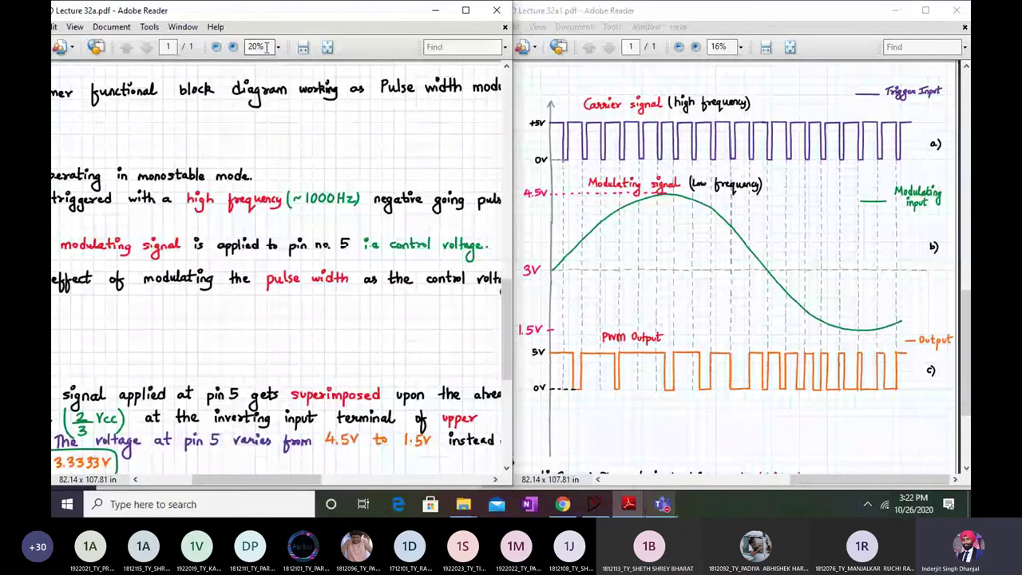
click(231, 48)
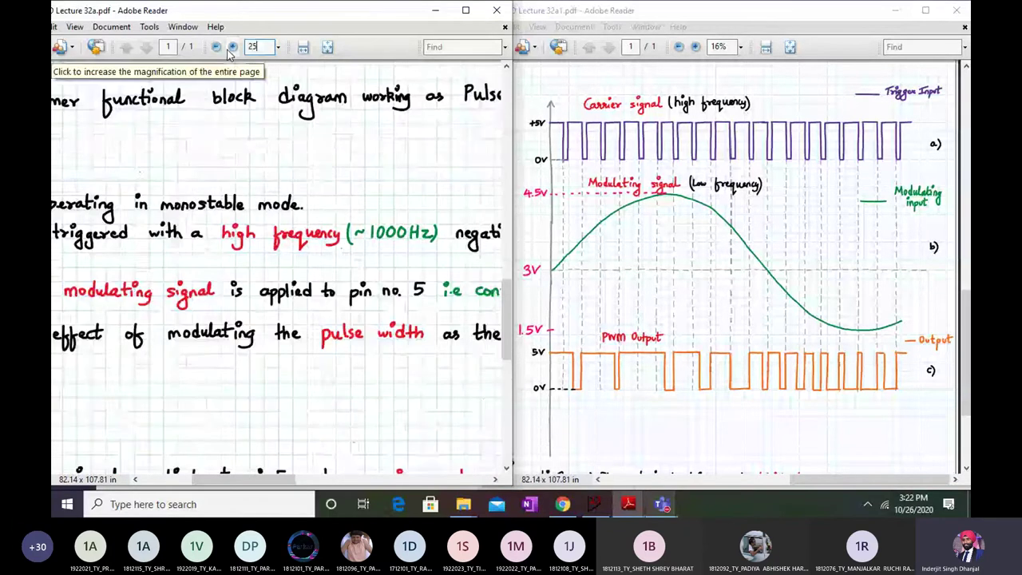
Check the circuit on the waveform sheet, then return to the notes' Concept and Working sections.
click(643, 360)
scroll(642, 360, up, 5)
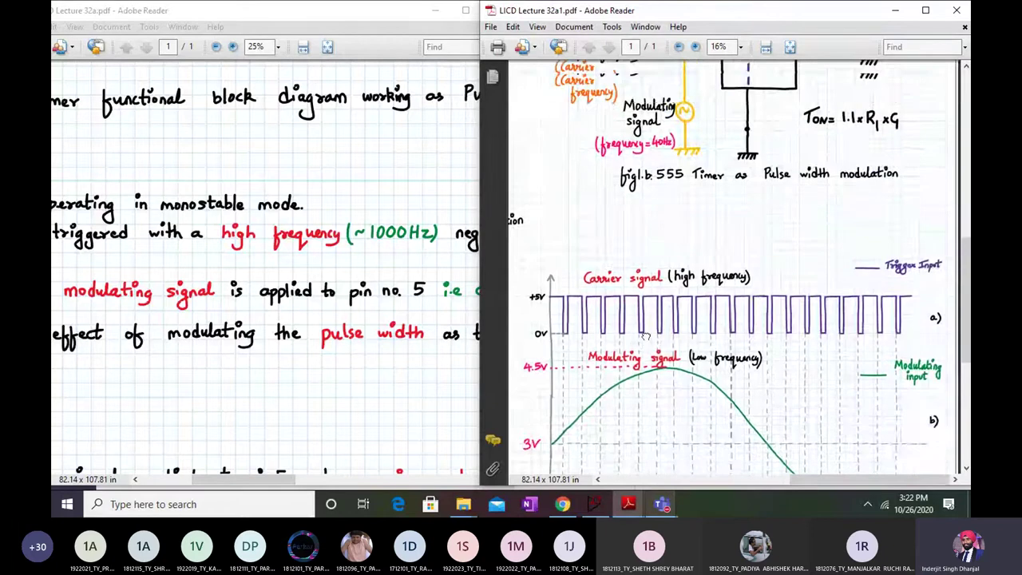
scroll(647, 351, up, 2)
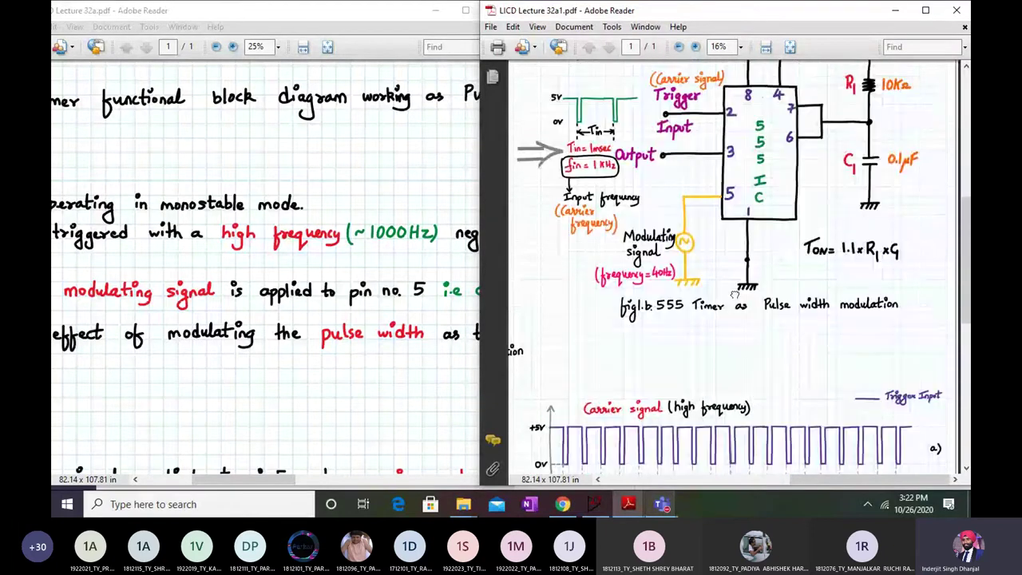
scroll(734, 295, up, 2)
scroll(723, 378, down, 8)
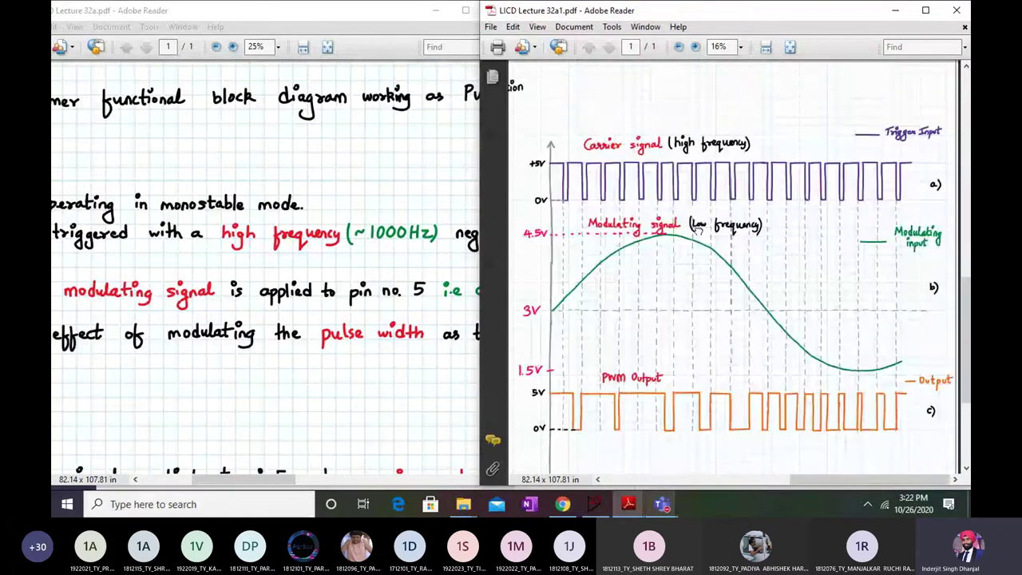
click(244, 189)
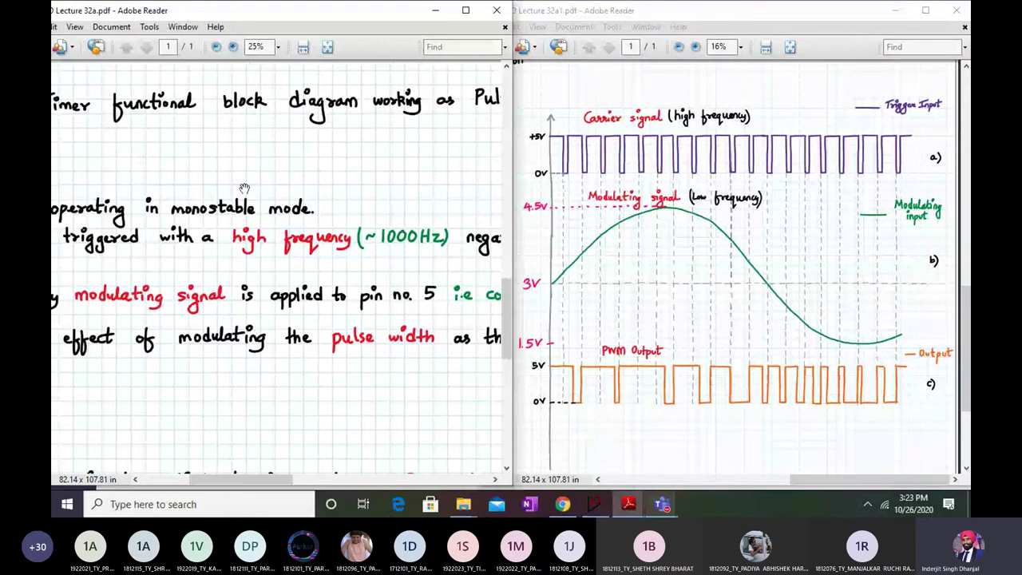
scroll(244, 189, down, 1)
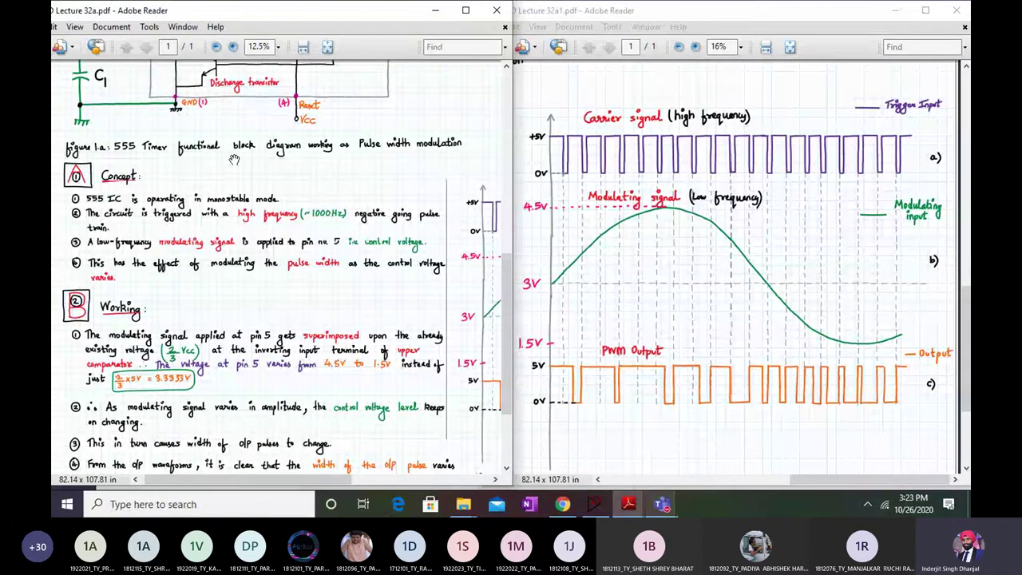
Set the Lecture 32a notes magnification to 15%.
click(260, 46)
text(1)
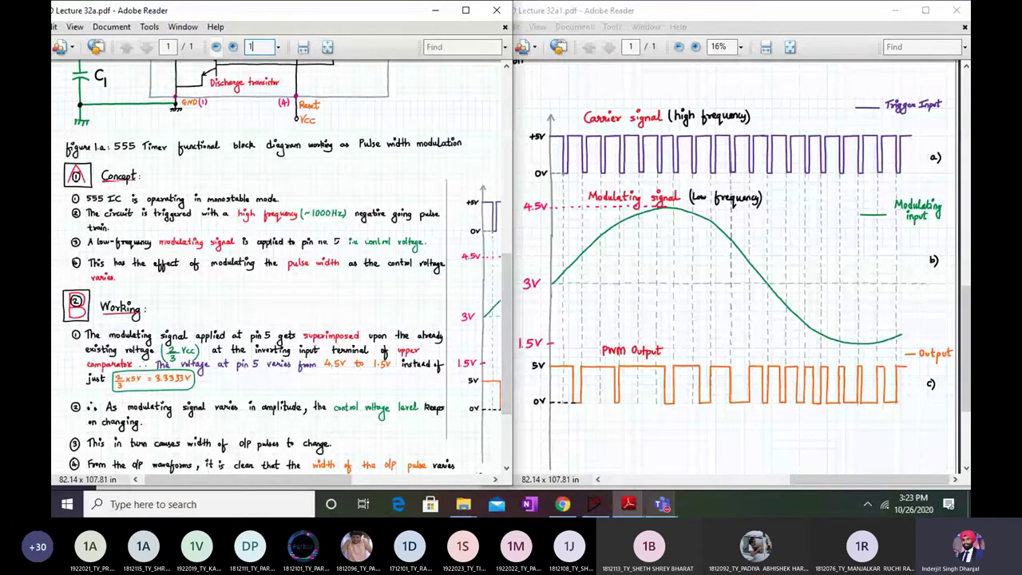
text(5)
key(Return)
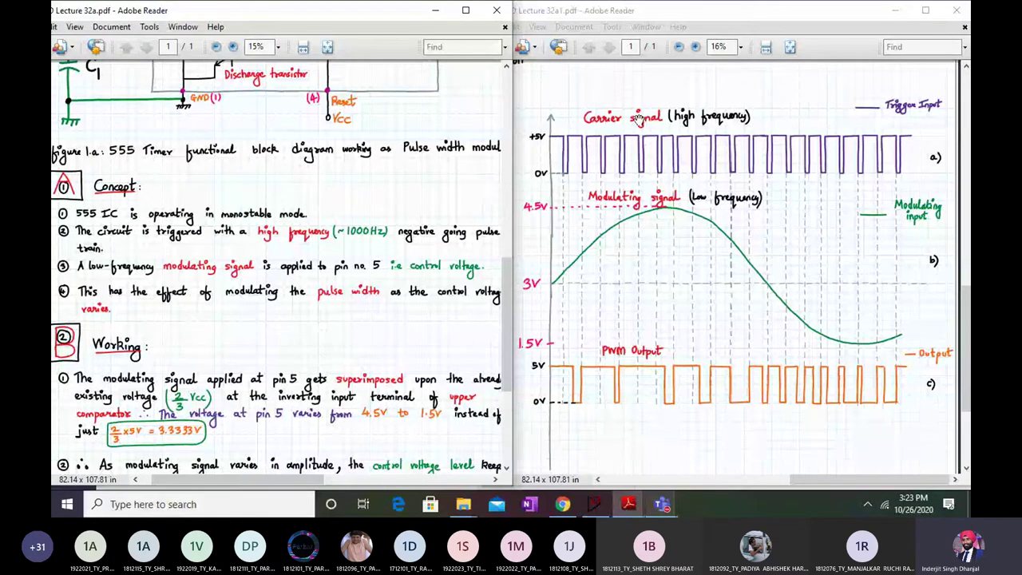
Pan Lecture 32a1 up to the Figure 1.a 555 Timer PWM block diagram.
drag(651, 198, 636, 349)
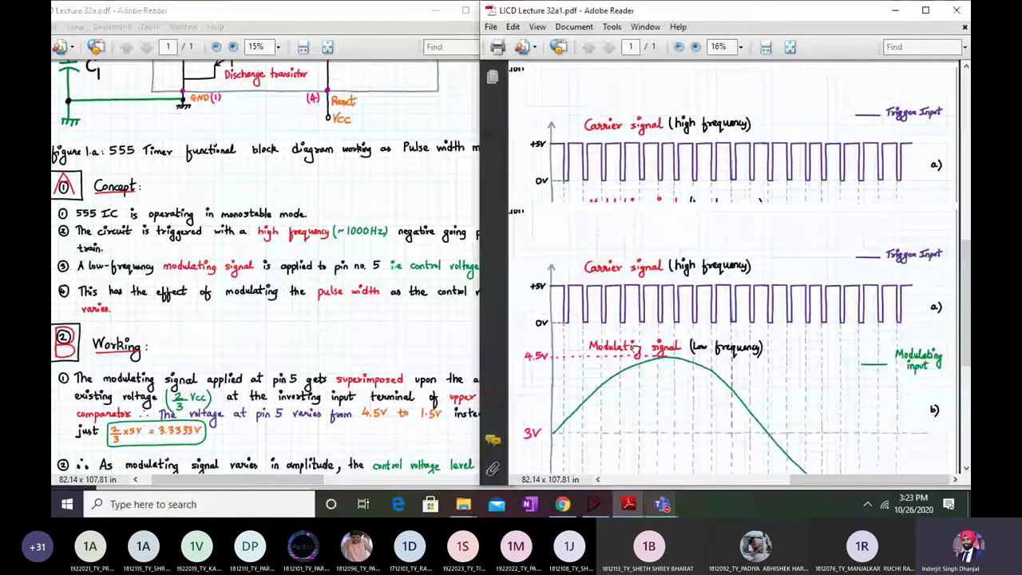
scroll(636, 348, up, 4)
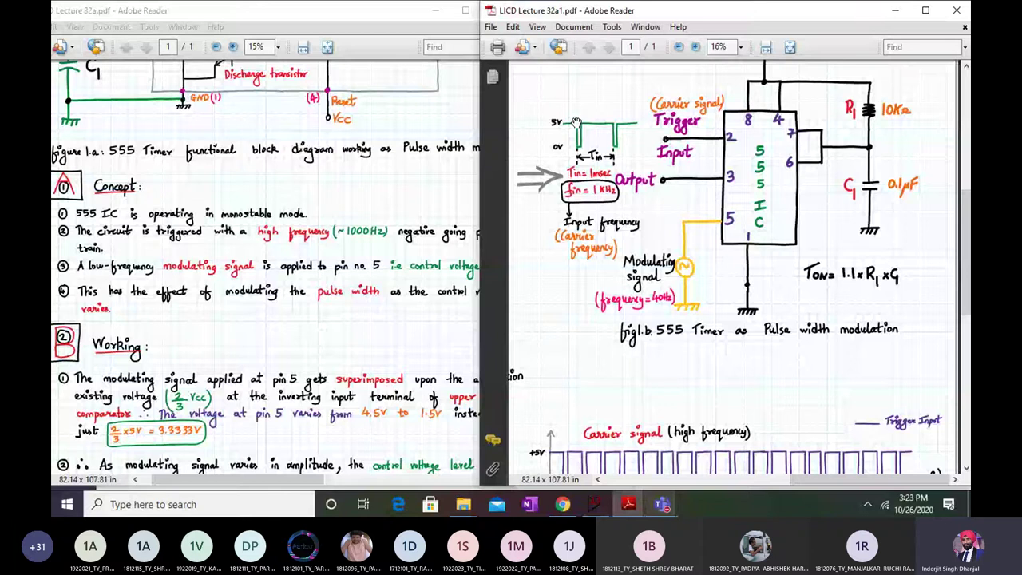
click(378, 332)
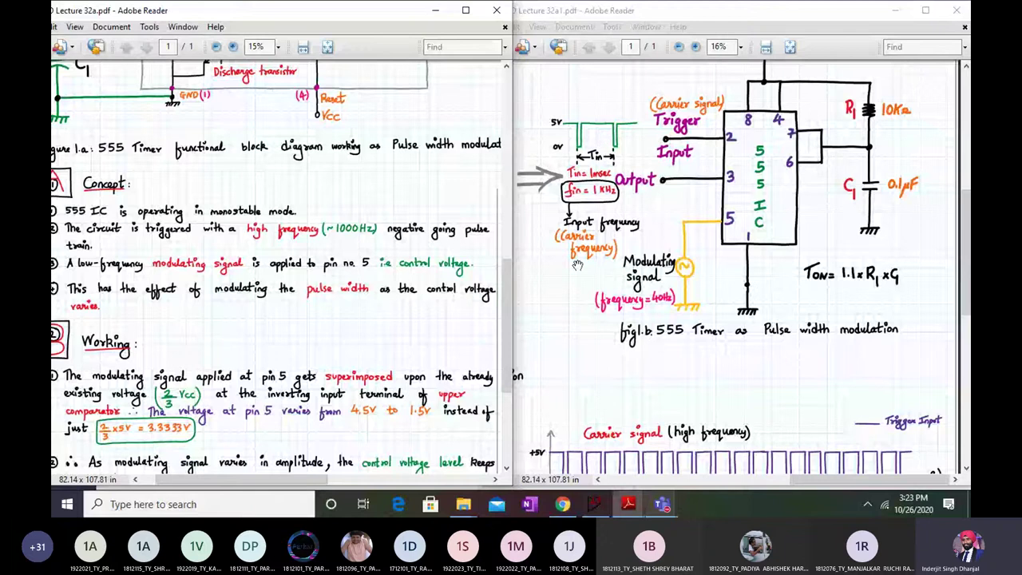
scroll(371, 328, down, 1)
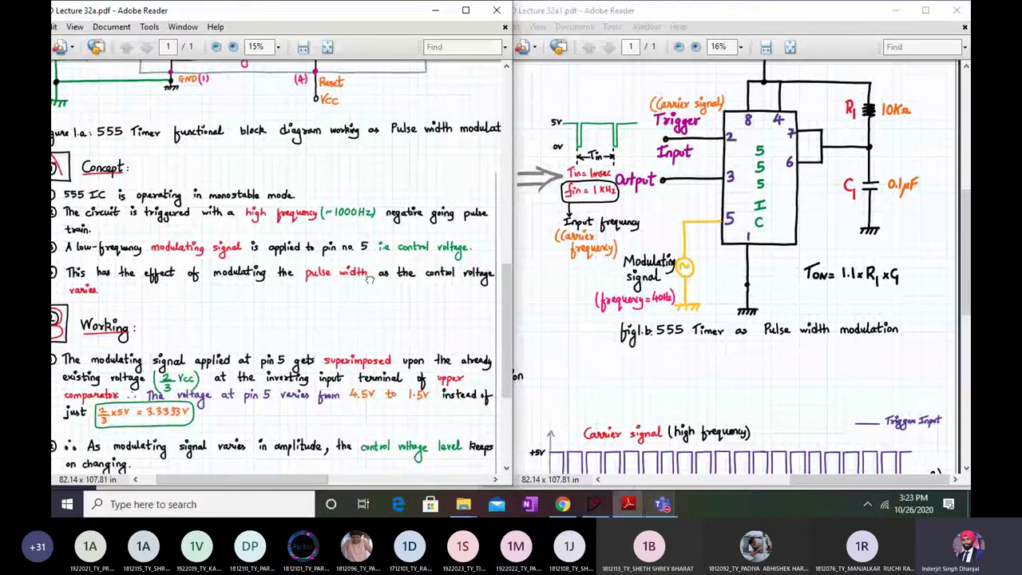
scroll(371, 279, down, 5)
click(966, 349)
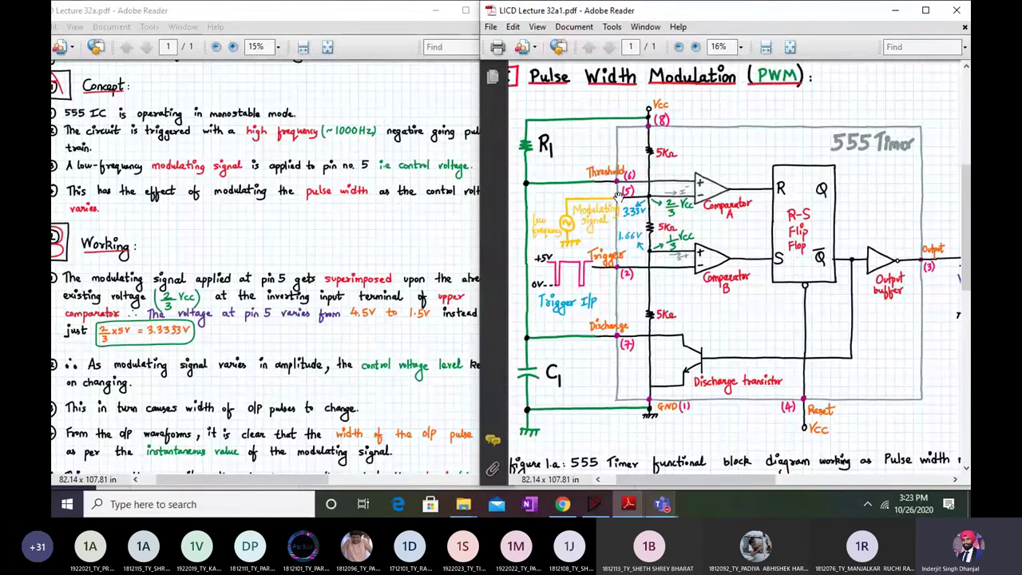
Zoom the 555 diagram to 25% around pin 5 and move the notes to later Working points.
scroll(617, 194, up, 2)
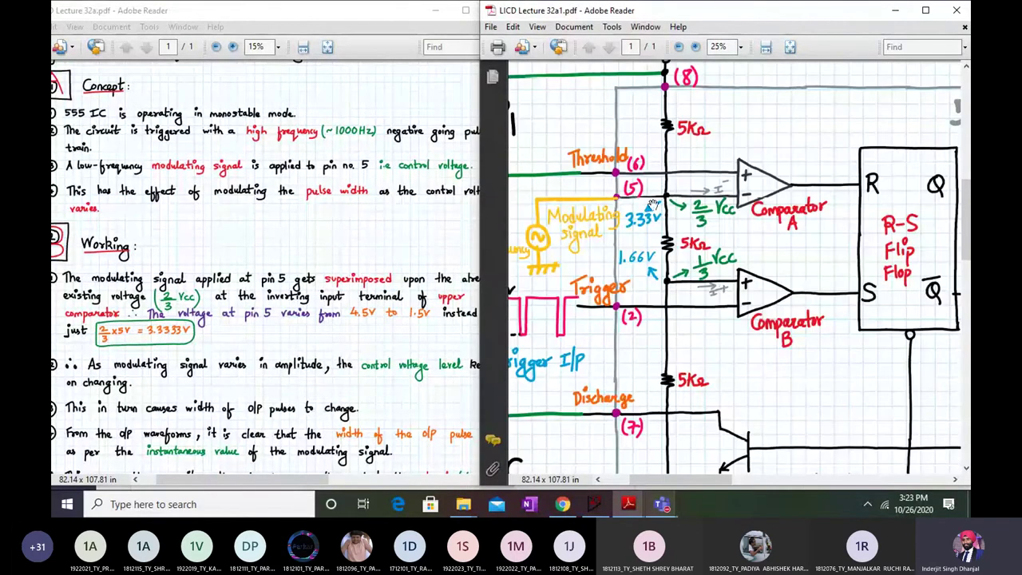
drag(651, 205, 665, 198)
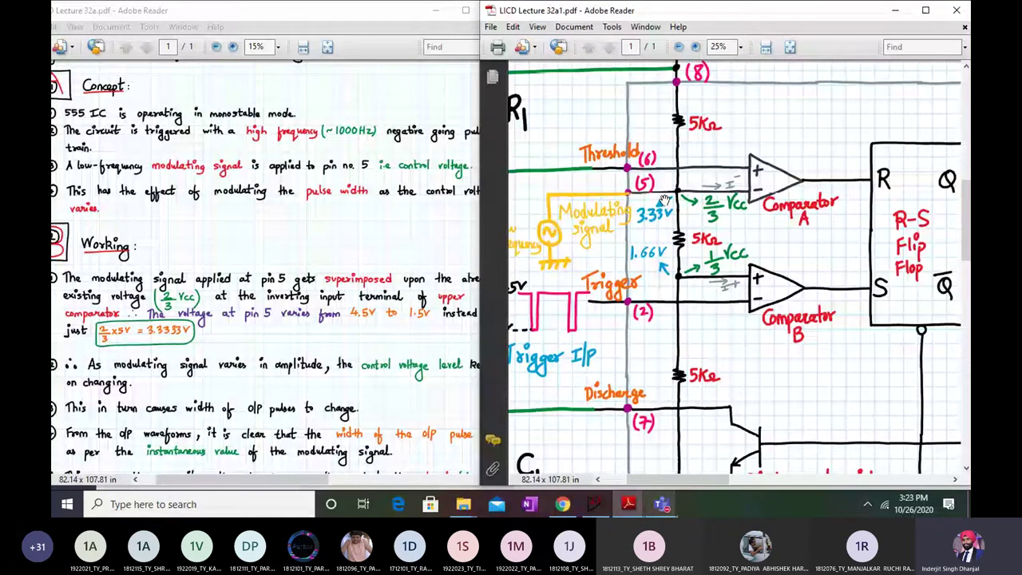
key(alt+Tab)
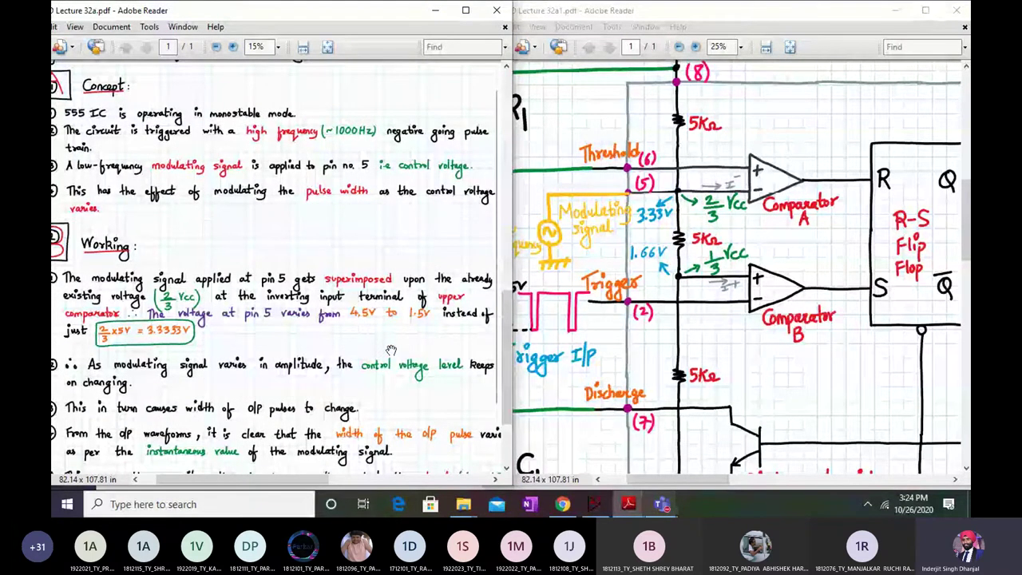
drag(391, 351, 386, 285)
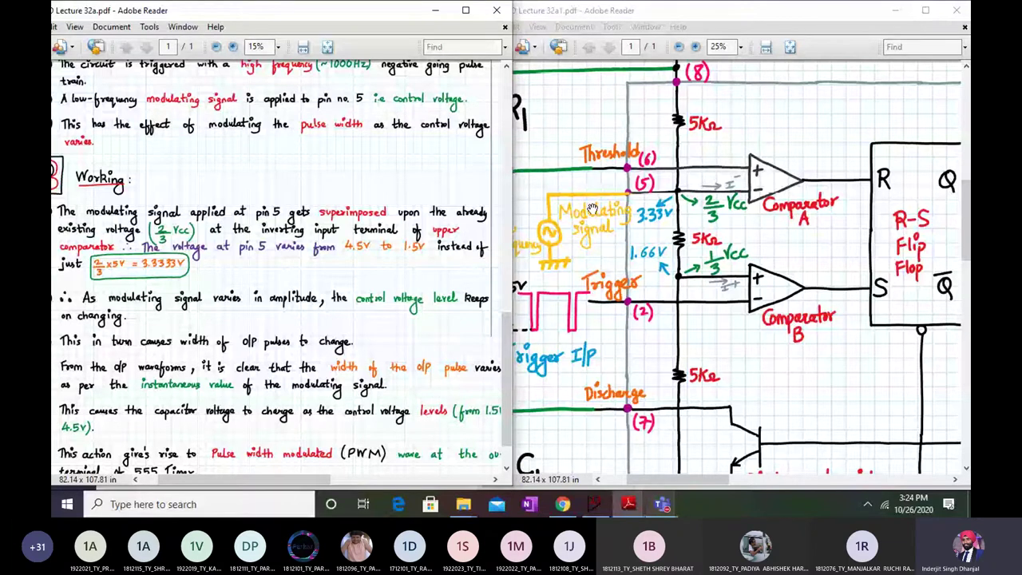
click(616, 227)
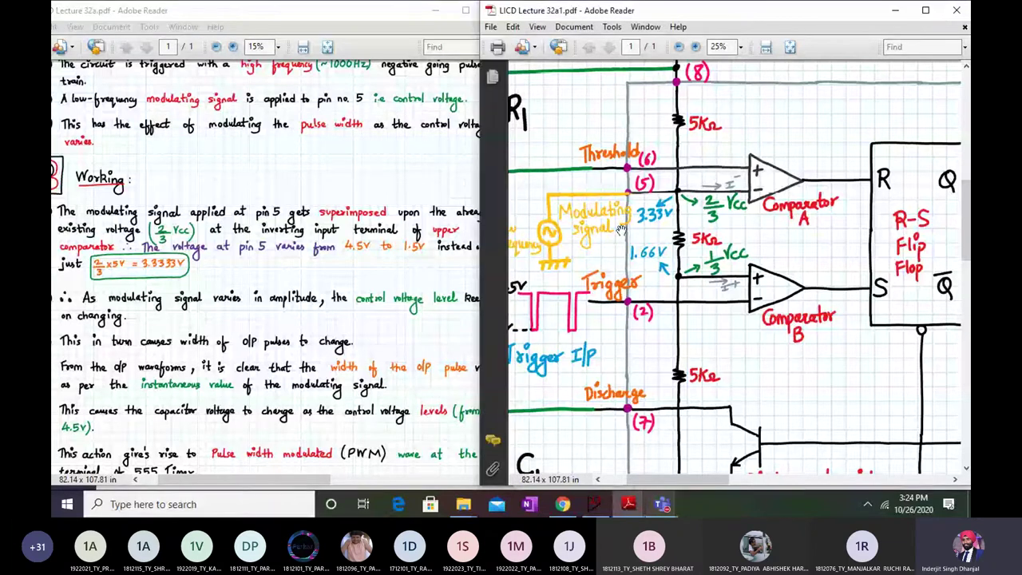
drag(615, 216, 665, 206)
click(226, 350)
scroll(226, 350, down, 1)
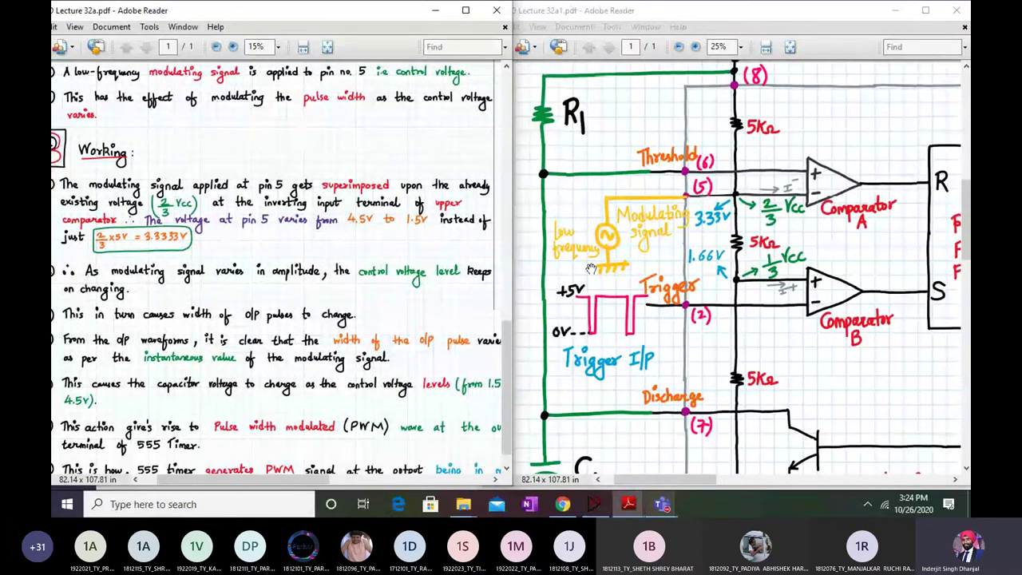
Show the modulating source and R1, then pan down to the carrier and modulating waveforms.
click(805, 254)
drag(805, 254, 784, 257)
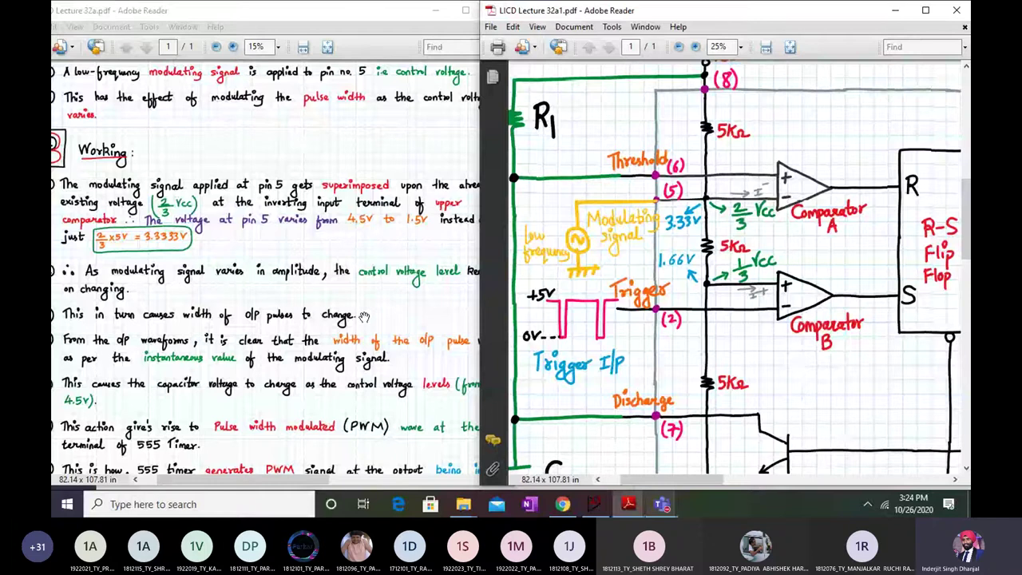
drag(409, 387, 409, 360)
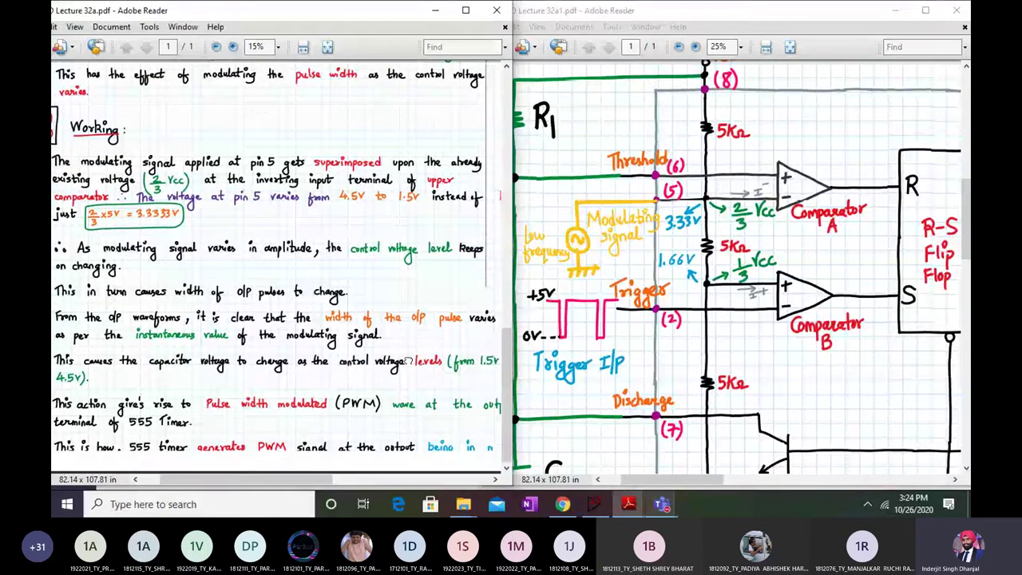
click(864, 348)
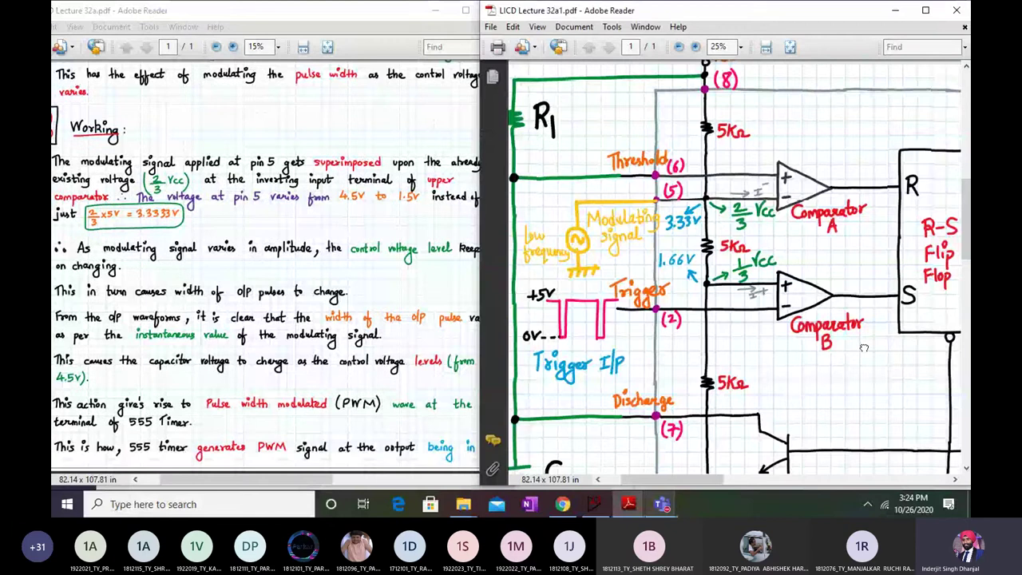
drag(864, 348, 578, 188)
drag(798, 399, 679, 160)
drag(830, 422, 711, 94)
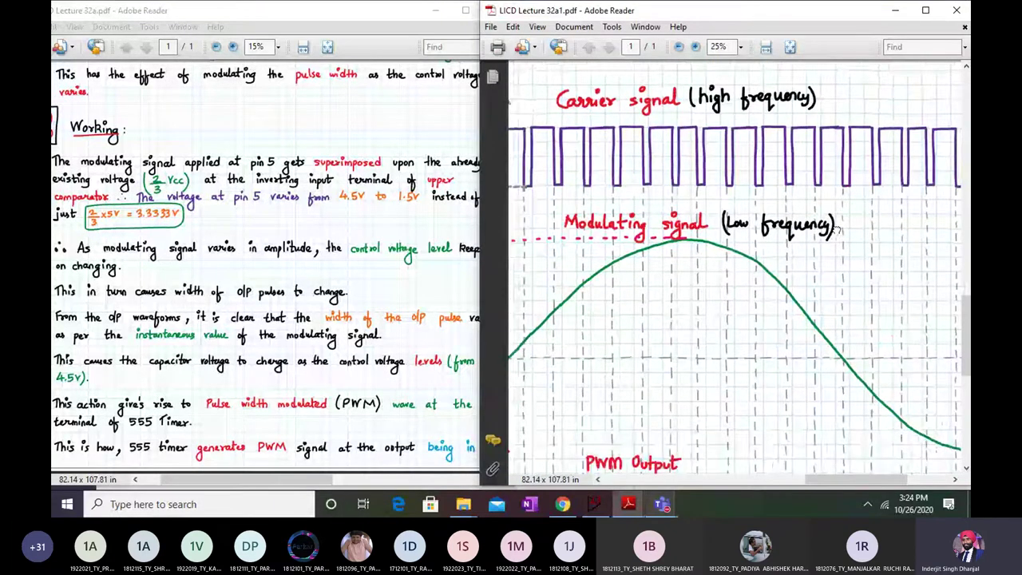
Set the waveform page zoom to 16% to show the whole figure.
drag(837, 230, 841, 209)
click(717, 46)
text(16)
key(Return)
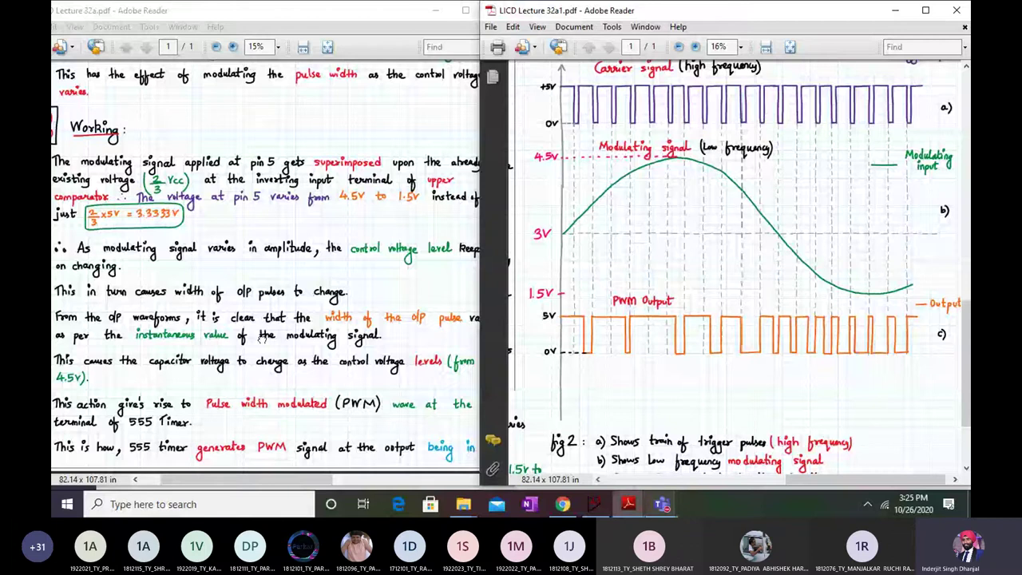
Pan the notes to reveal the fig 2 waveforms and the Application of PWM list.
click(264, 294)
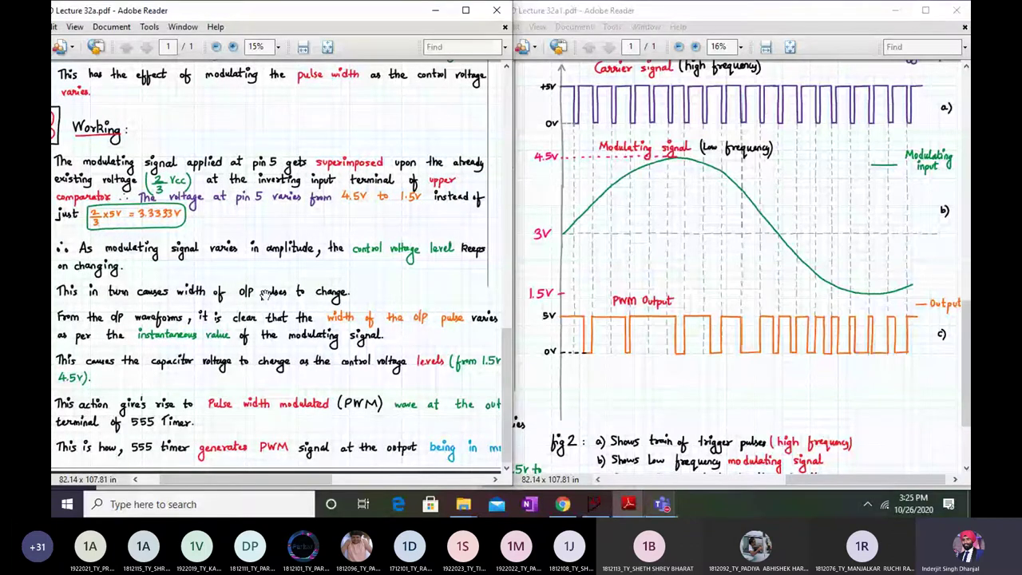
drag(357, 405, 366, 375)
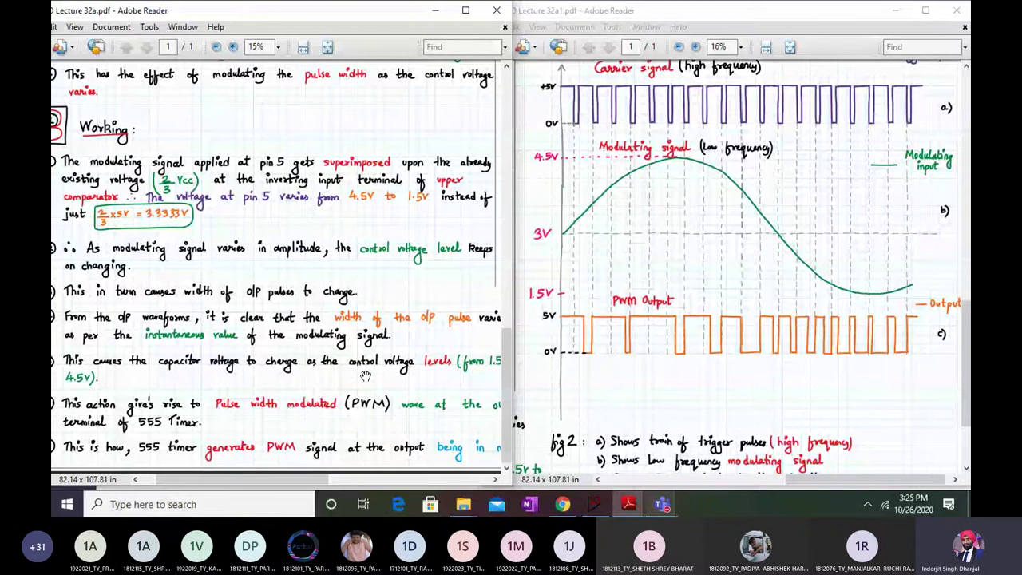
drag(426, 378, 273, 335)
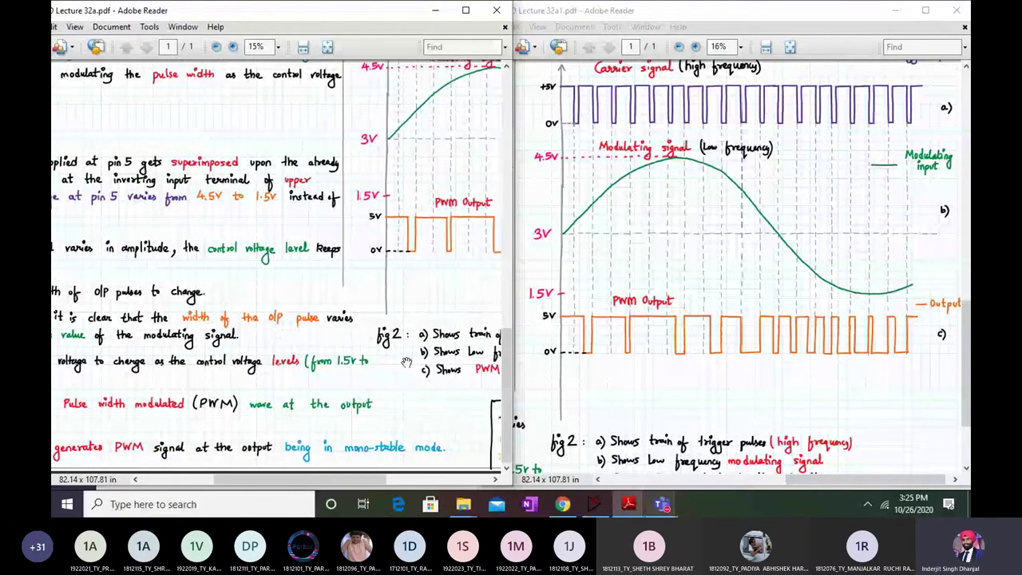
drag(483, 426, 203, 393)
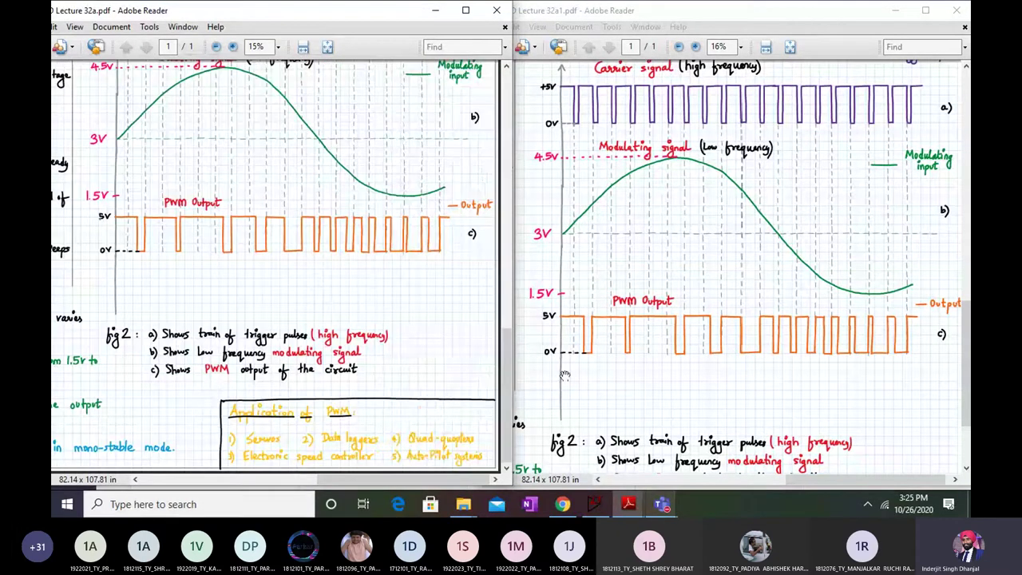
Switch to the LTspice NE555 PWM schematic and run its simulation from the Simulate menu.
click(595, 504)
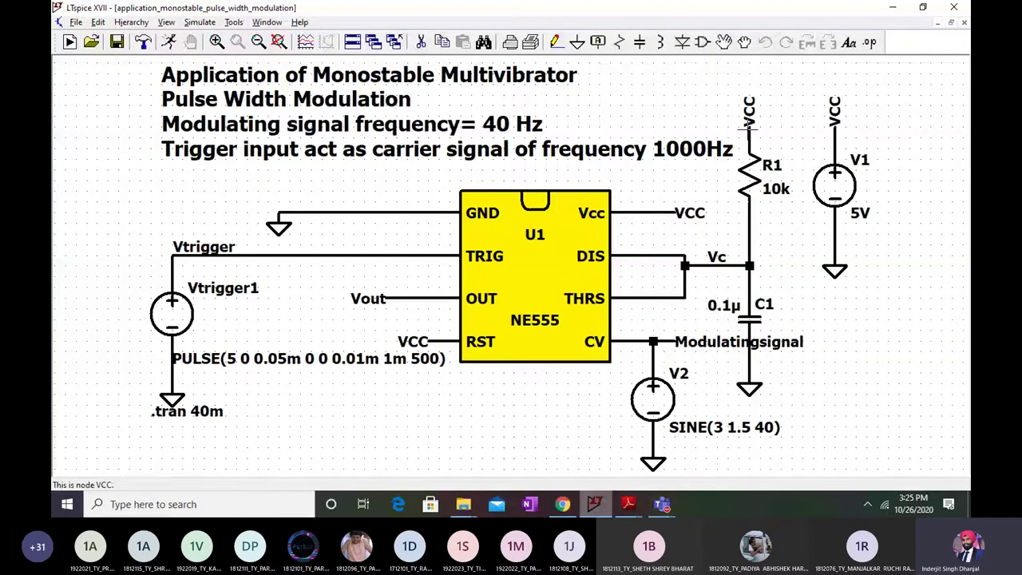
click(200, 22)
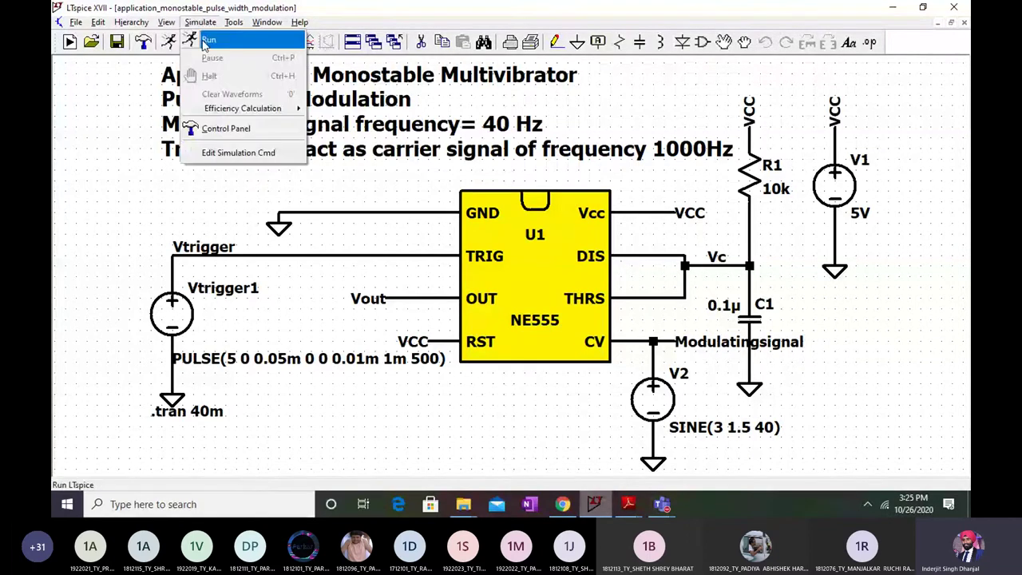
click(206, 42)
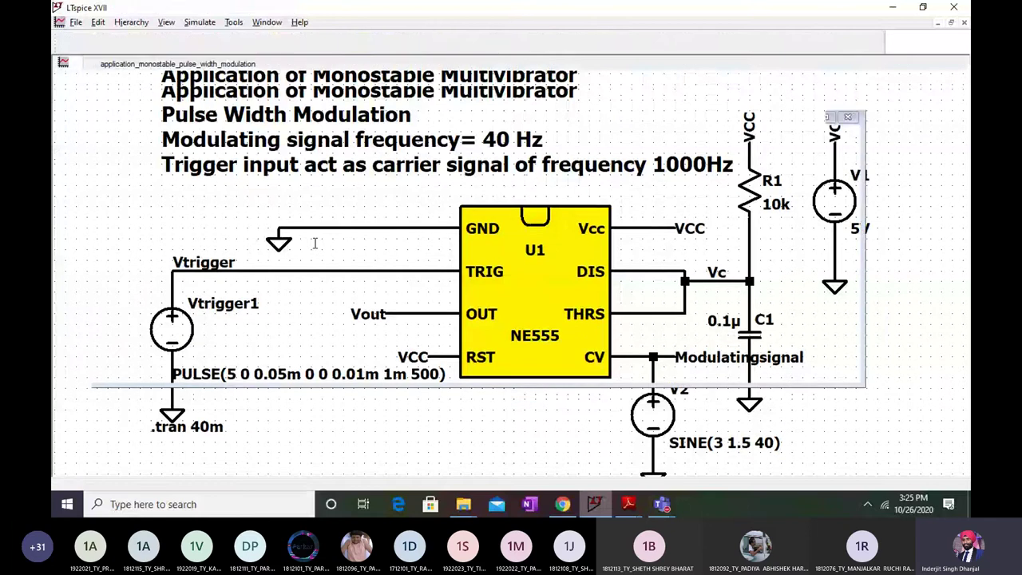
Add a second plot pane and plot V(modulatingsignal) in the upper pane.
right_click(351, 172)
click(397, 255)
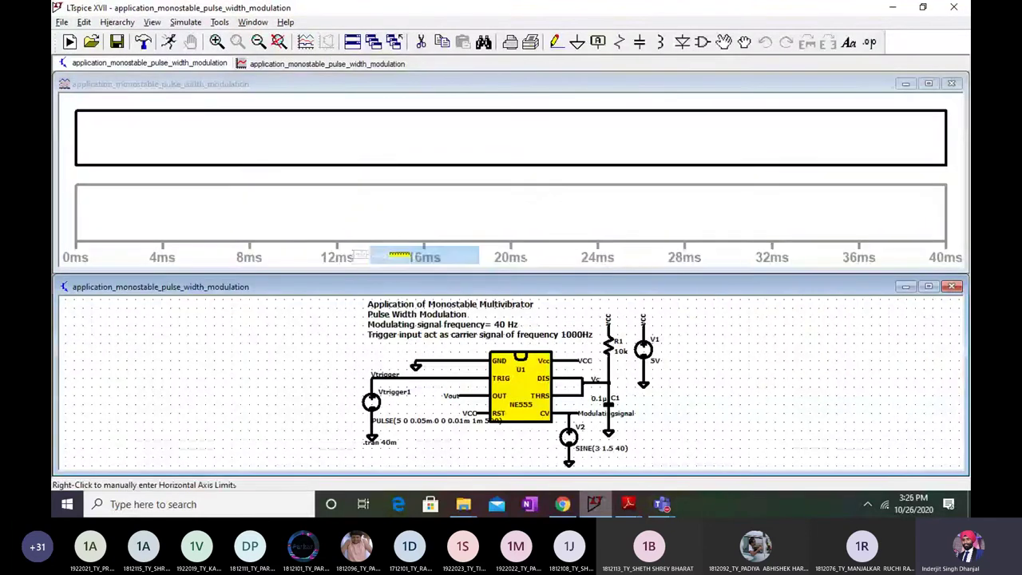
right_click(318, 135)
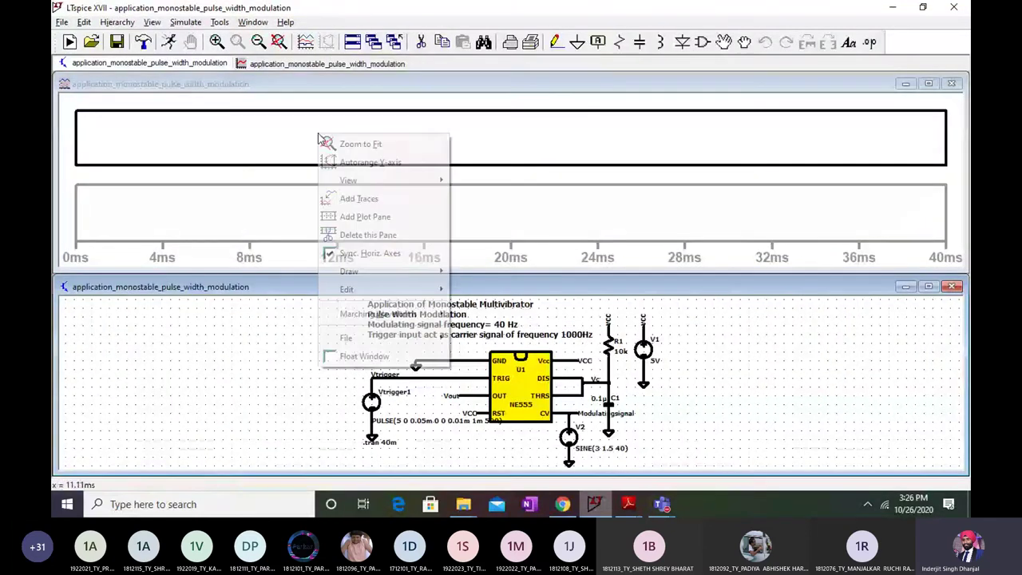
click(349, 198)
click(410, 186)
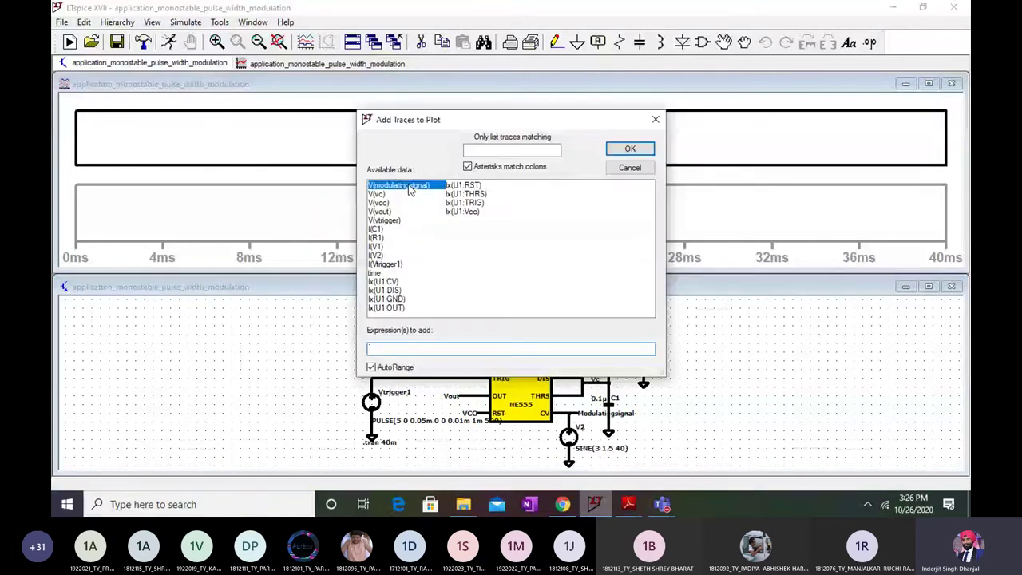
click(628, 148)
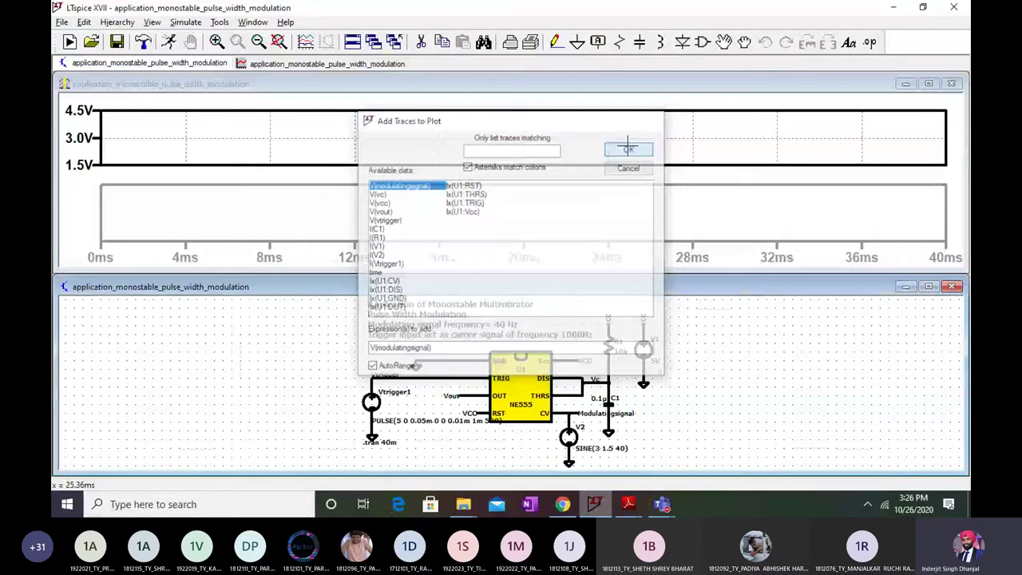
Add V(vtrigger) to the upper pane alongside the modulating signal.
right_click(416, 133)
click(456, 196)
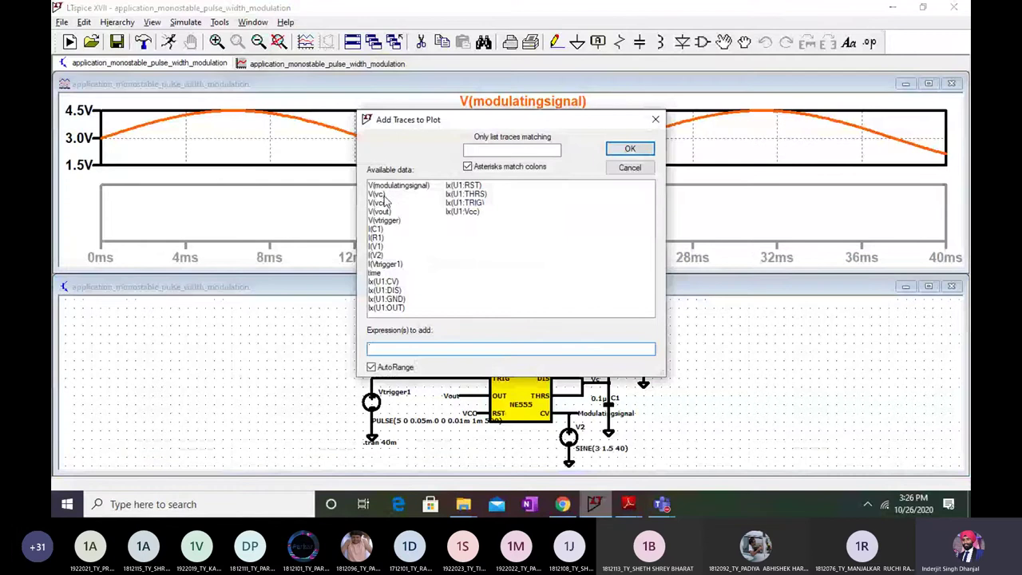
click(386, 221)
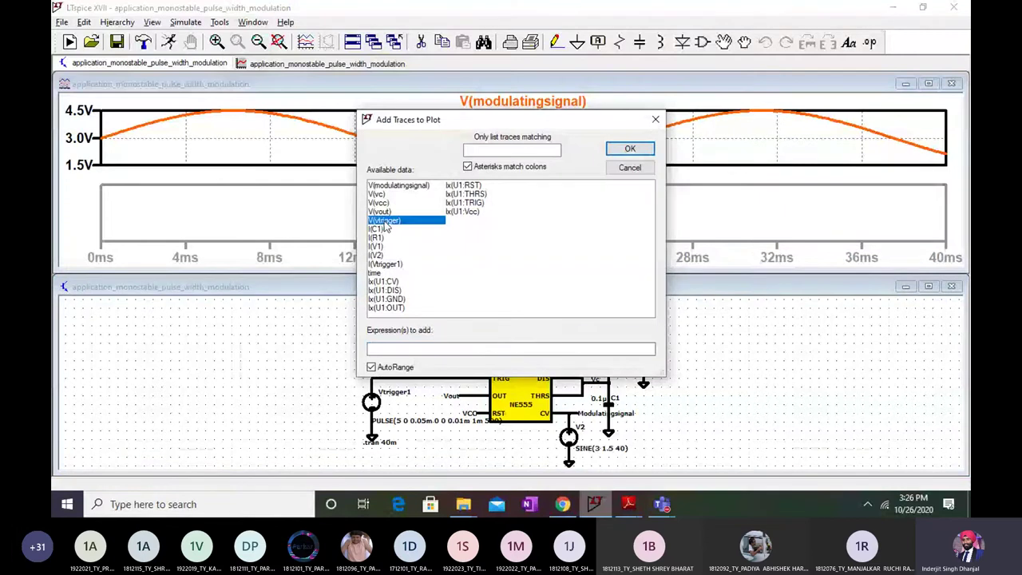
click(612, 153)
Plot V(vout) in the lower pane and maximize the waveform window.
right_click(311, 227)
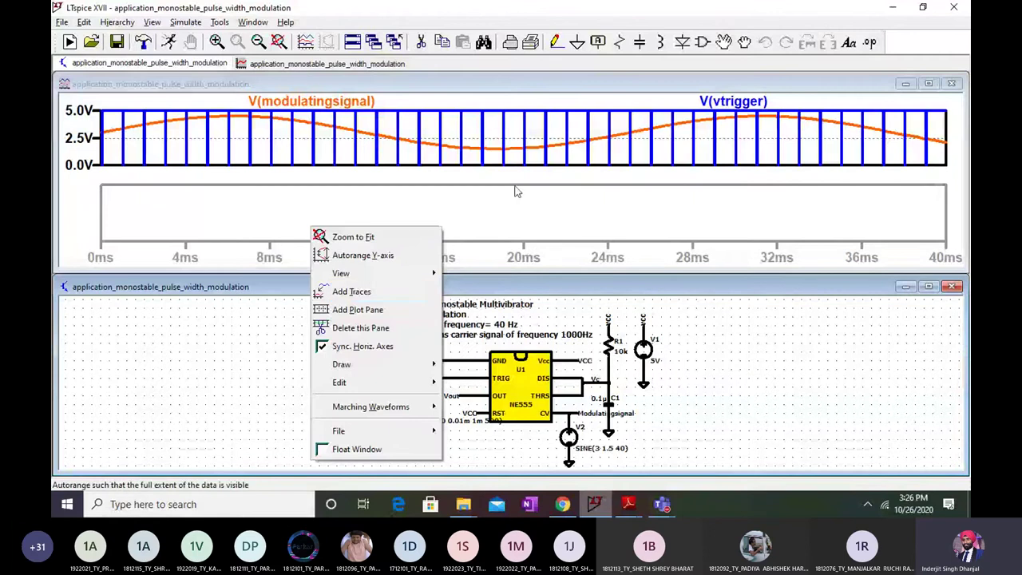
right_click(444, 214)
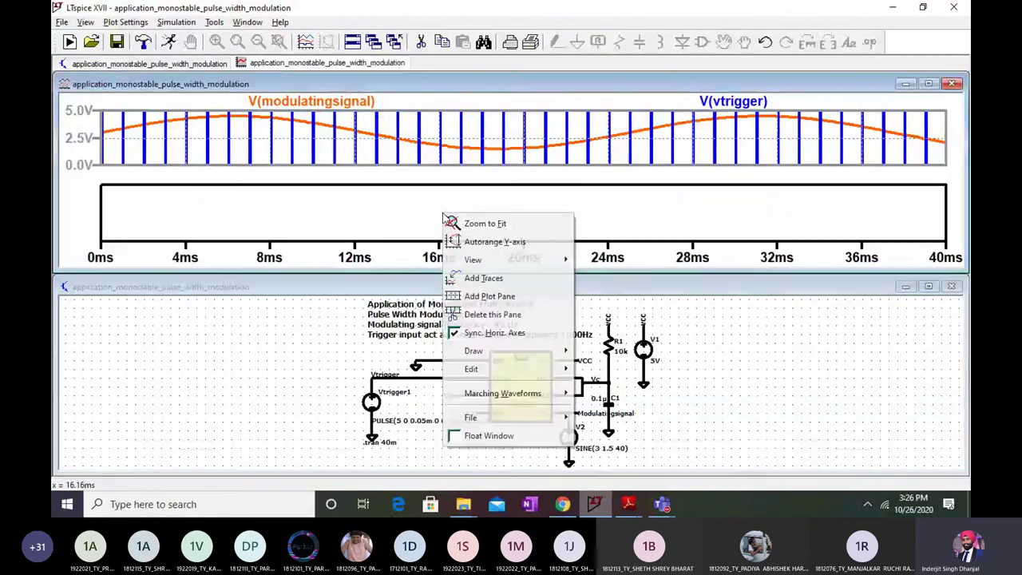
click(483, 277)
click(380, 211)
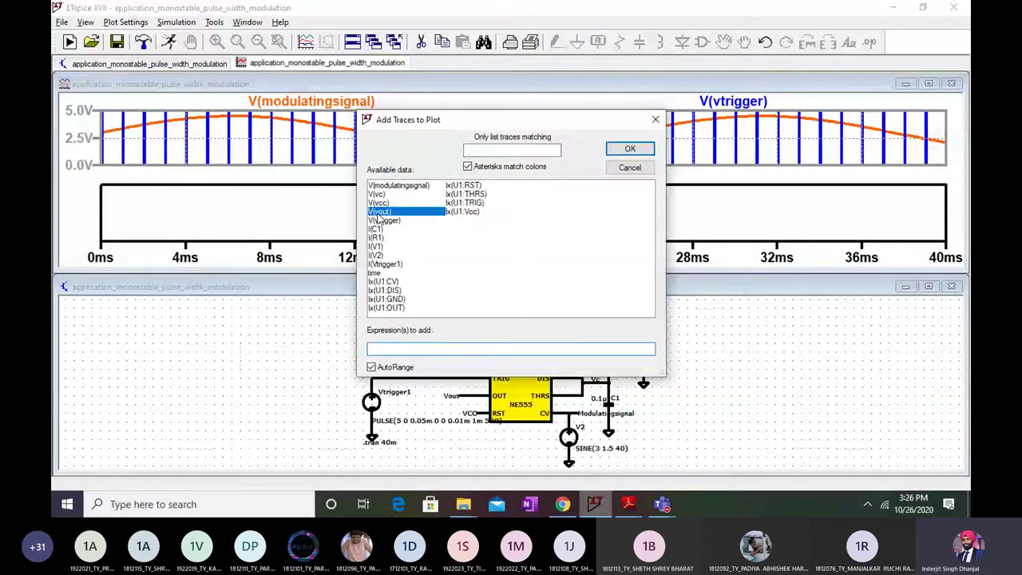
click(630, 149)
click(929, 84)
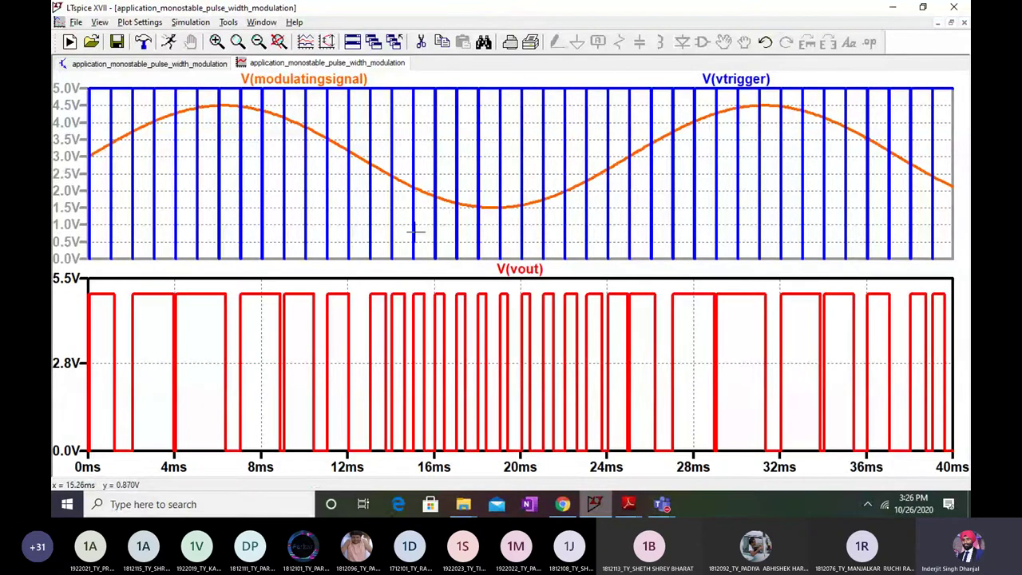
click(194, 165)
drag(153, 86, 527, 274)
drag(211, 90, 511, 271)
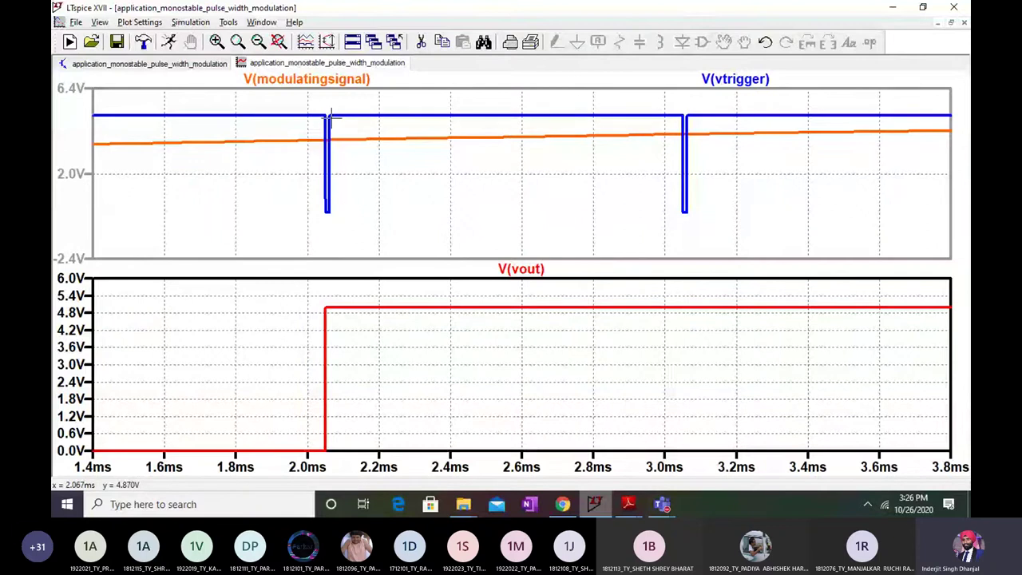
click(278, 42)
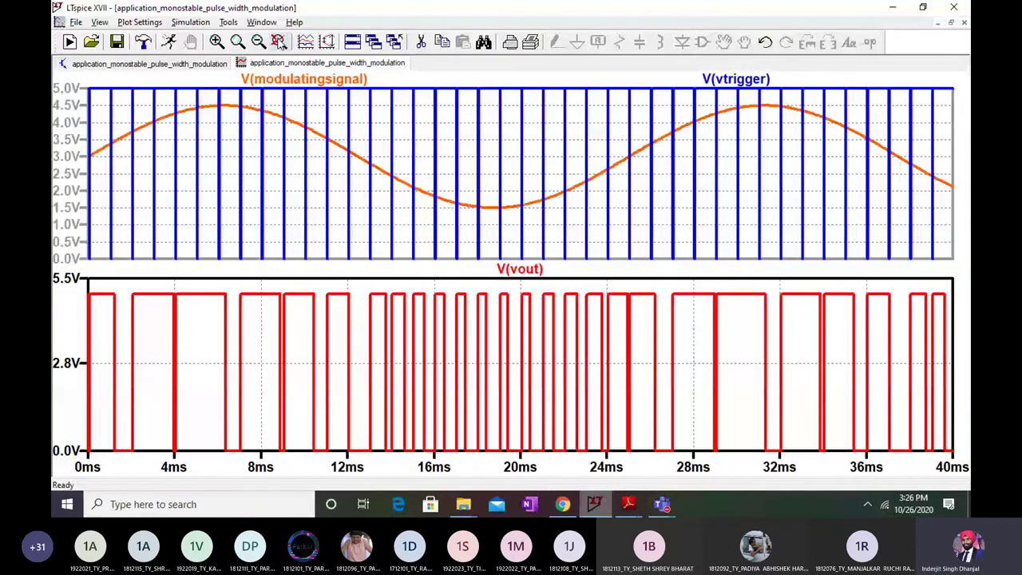
Add a new top pane, move V(modulatingsignal) and V(vtrigger) into it, and close the cursor readout.
right_click(455, 283)
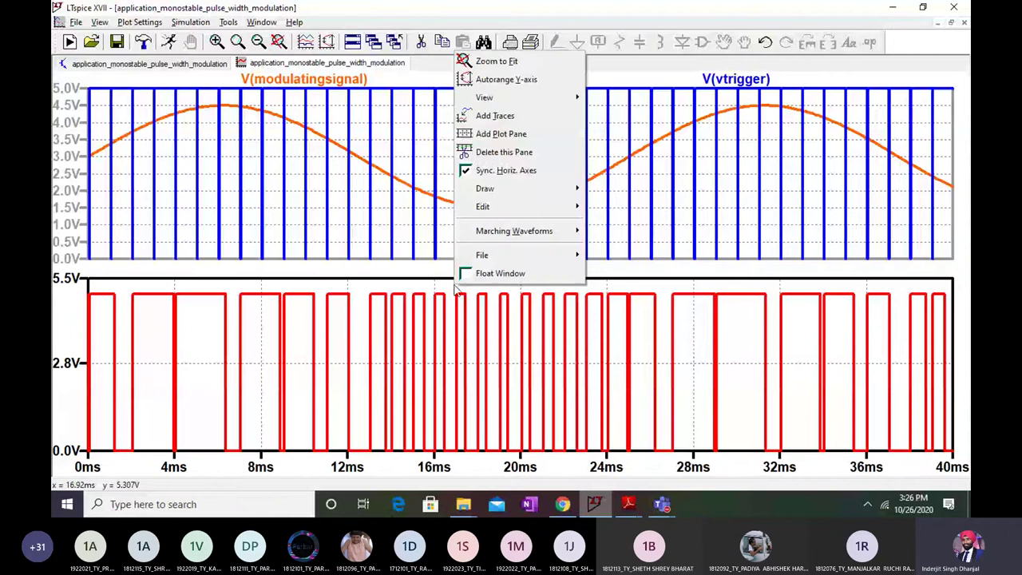
click(519, 134)
drag(320, 205, 344, 96)
drag(542, 206, 540, 120)
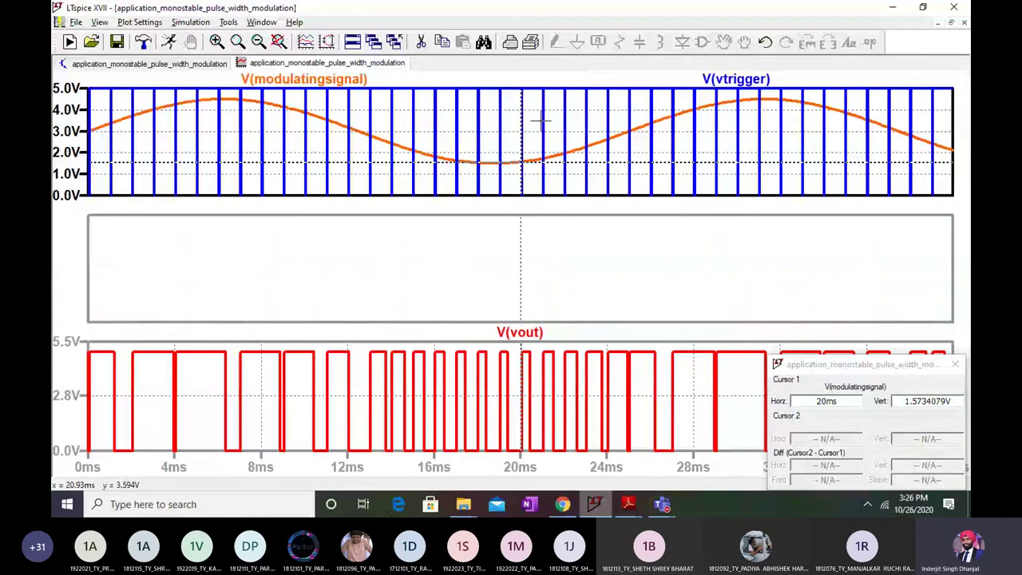
click(955, 364)
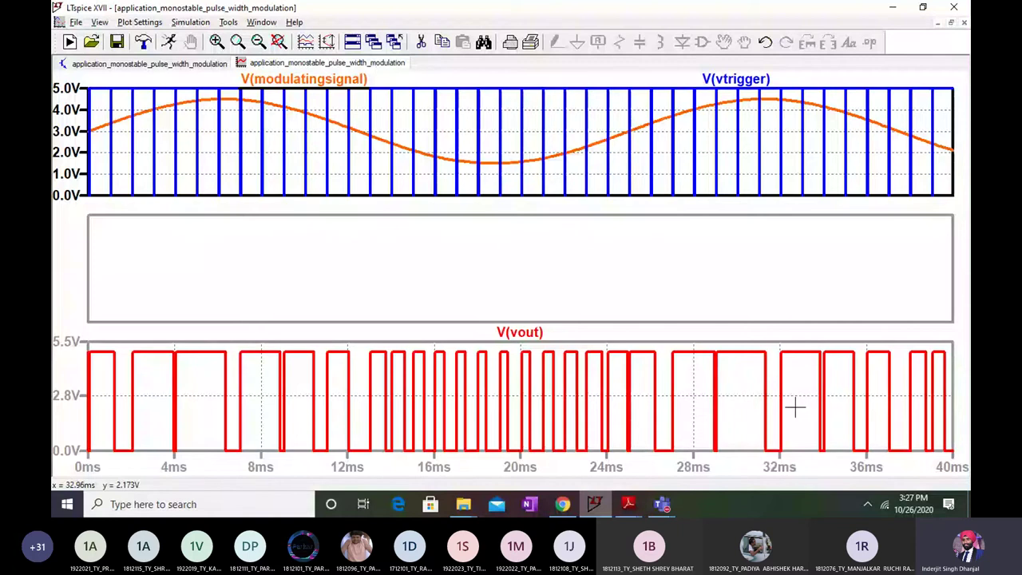
Plot the capacitor voltage V(vc) in the empty middle pane.
right_click(297, 266)
click(344, 99)
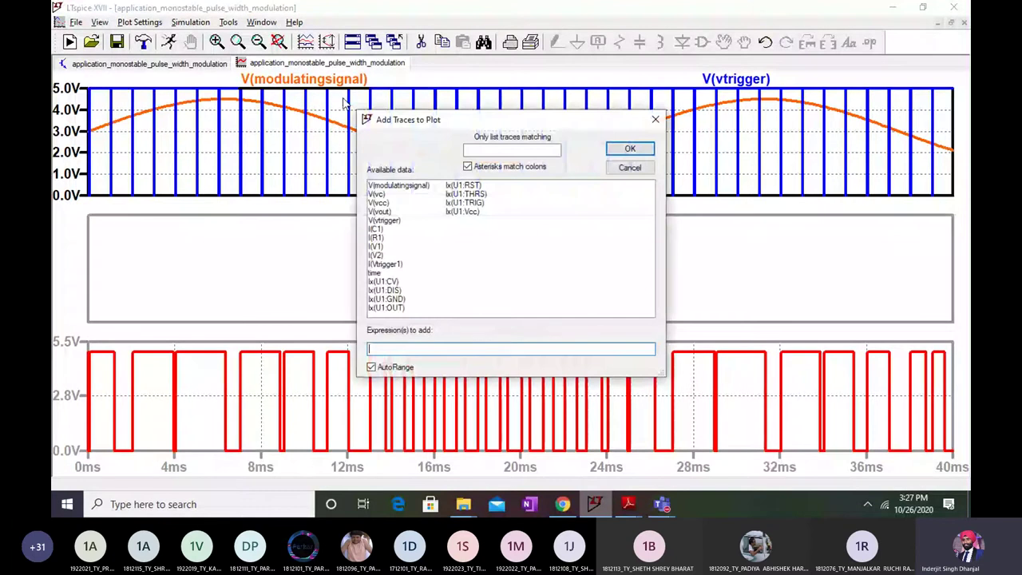
click(377, 194)
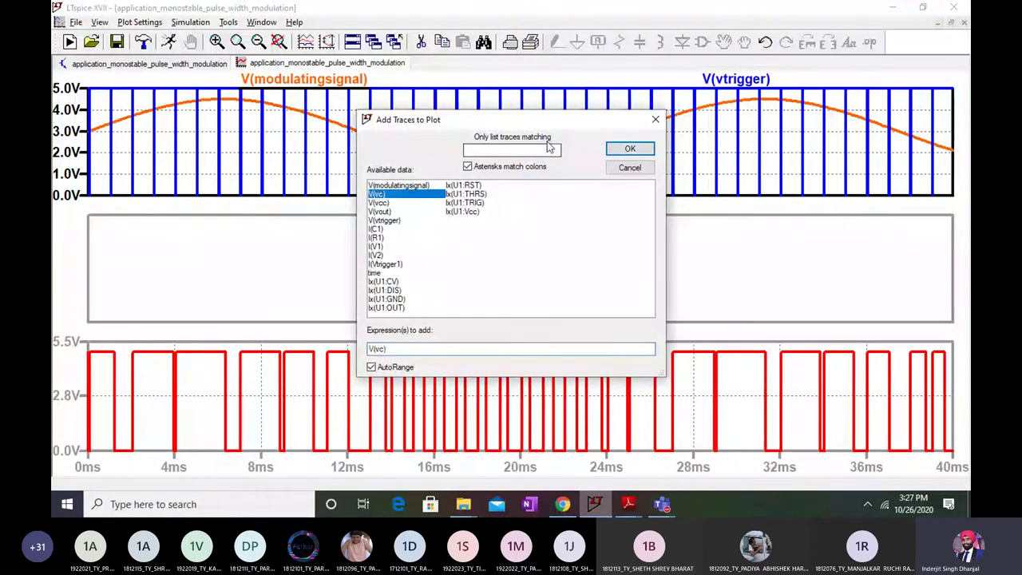
click(628, 149)
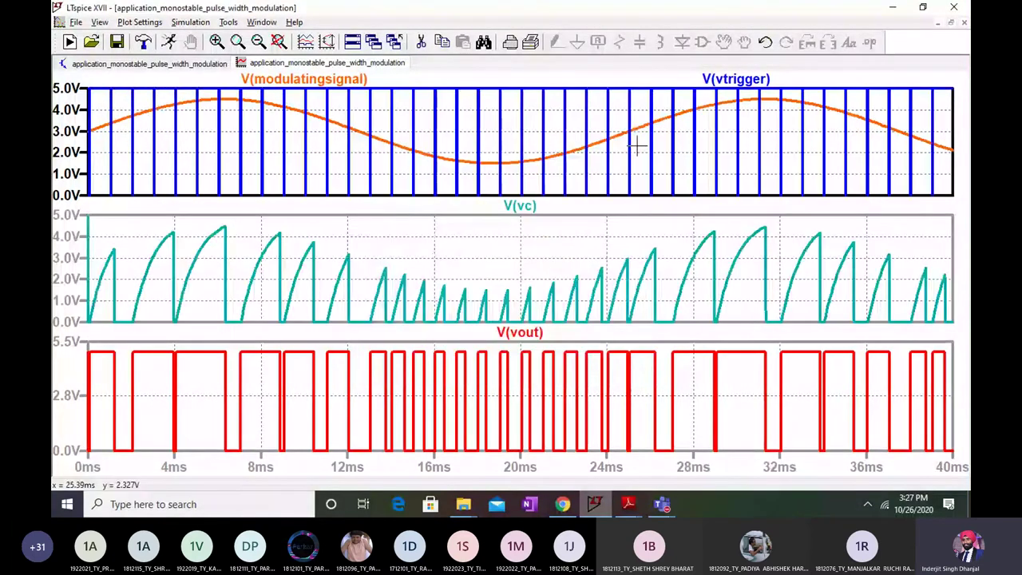
Move the V(modulatingsignal) trace from the top pane onto the V(vc) pane.
drag(303, 79, 412, 244)
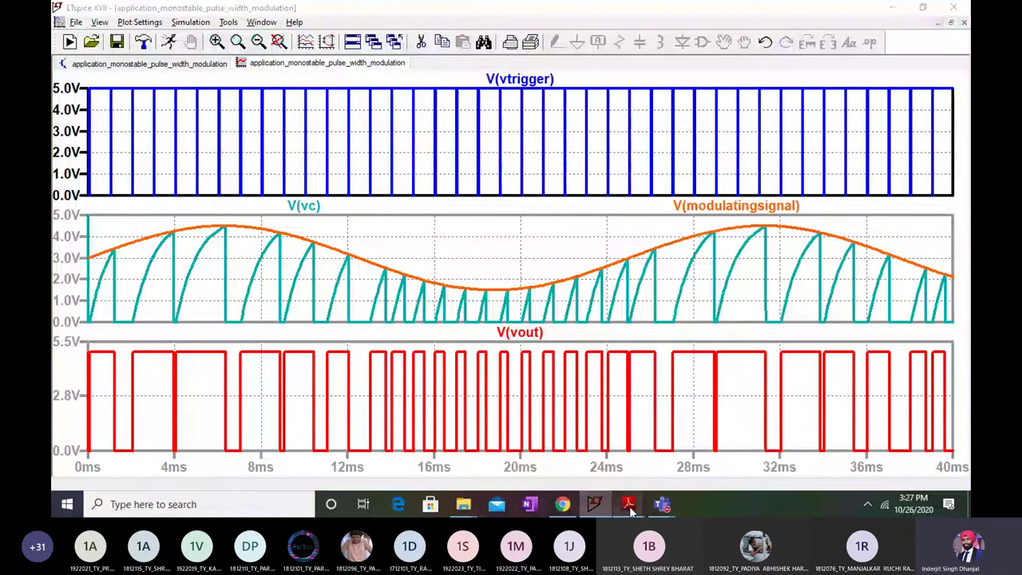
mouse_move(631, 509)
mouse_move(608, 471)
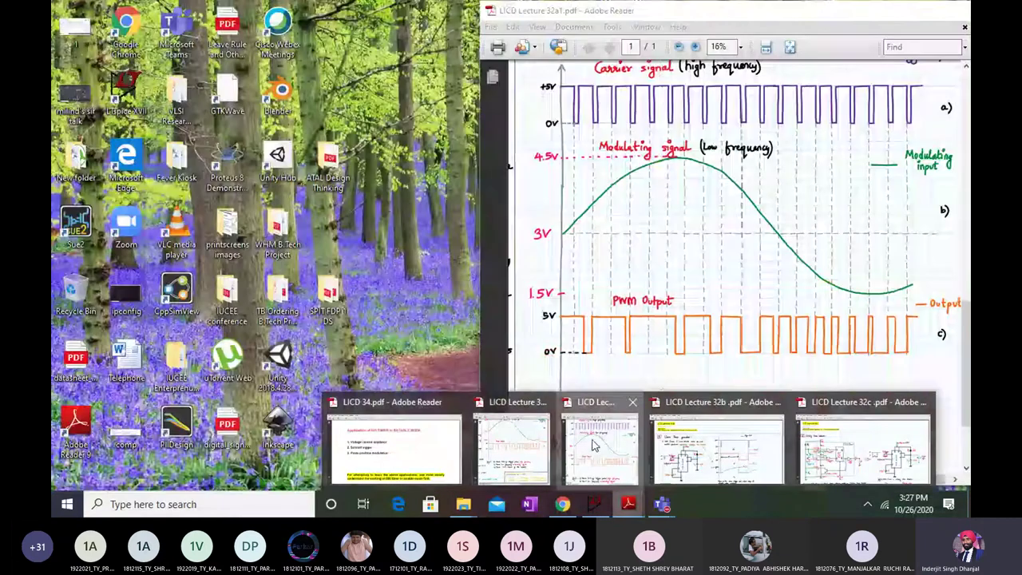
click(593, 446)
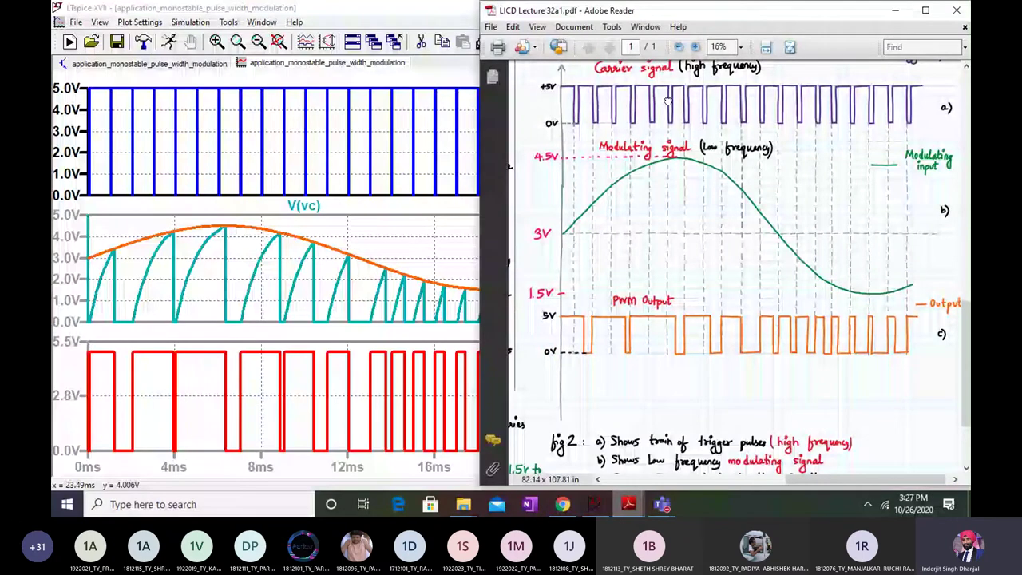
scroll(748, 258, up, 5)
scroll(748, 257, up, 1)
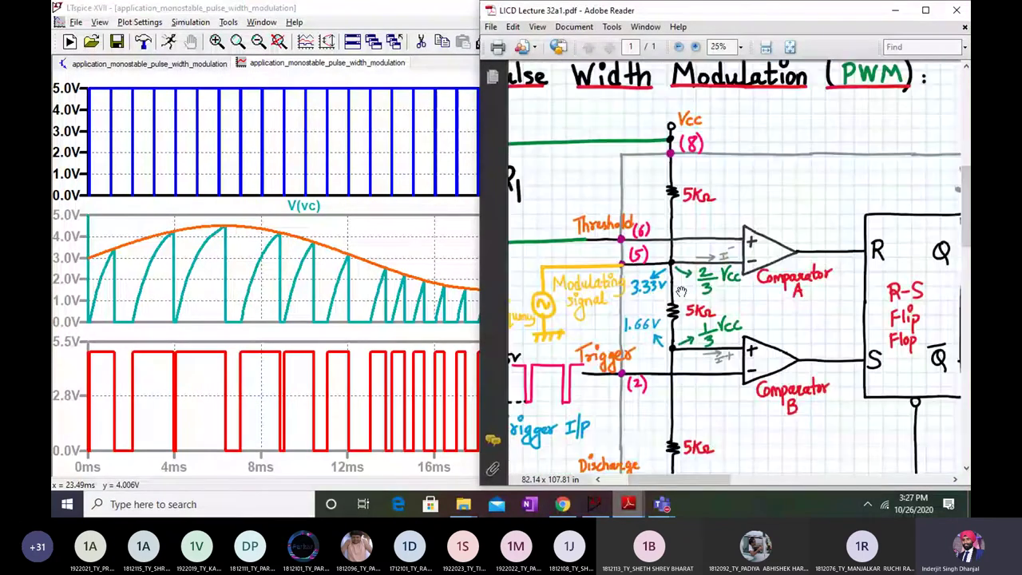
drag(681, 292, 677, 260)
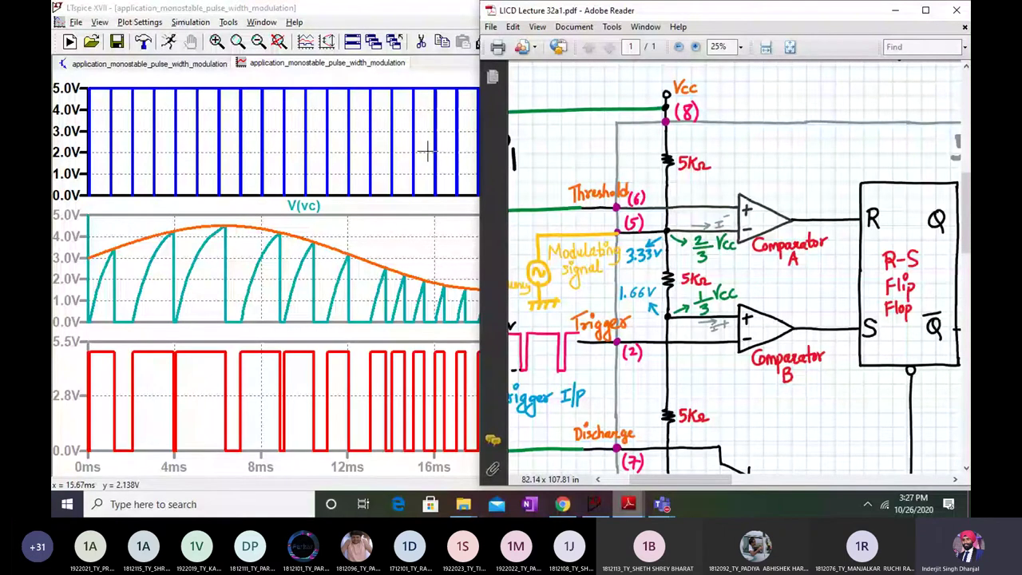
click(407, 230)
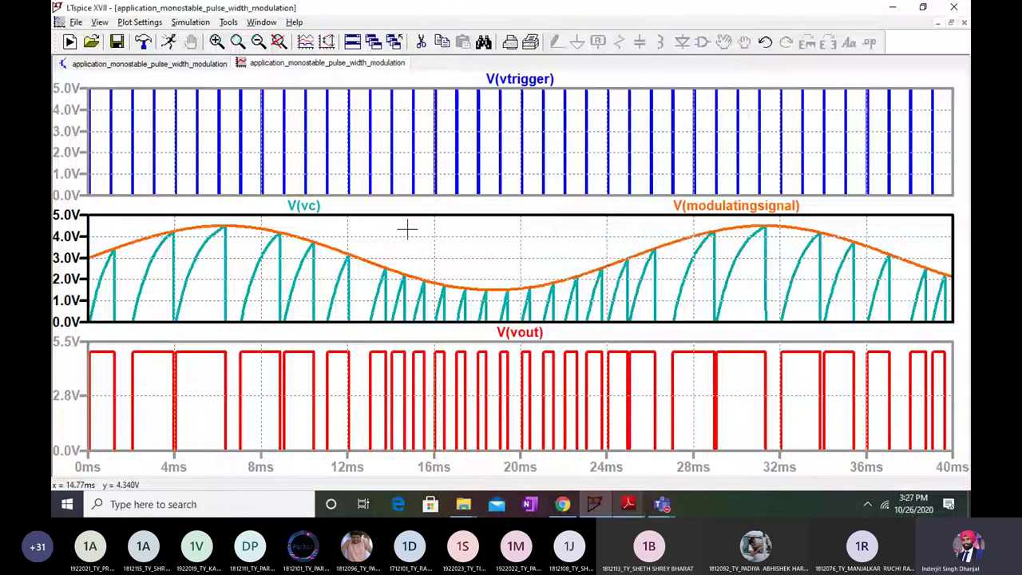